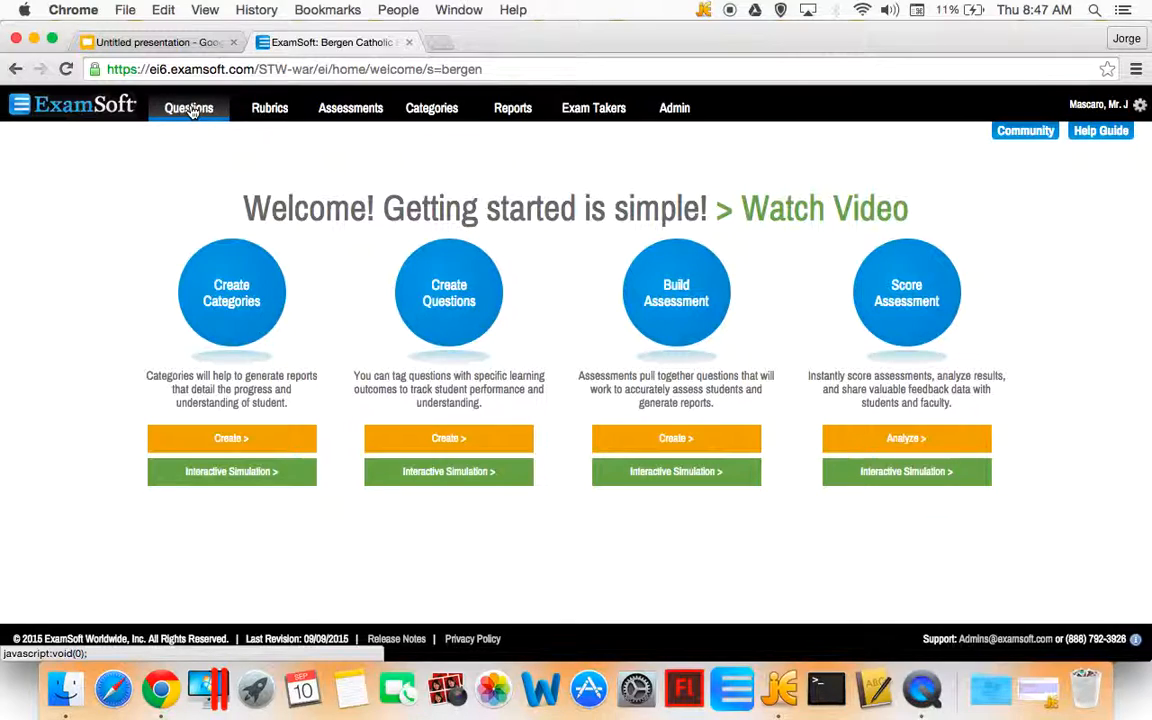
Open the Questions section and start creating a new multiple-choice question
left_click(190, 110)
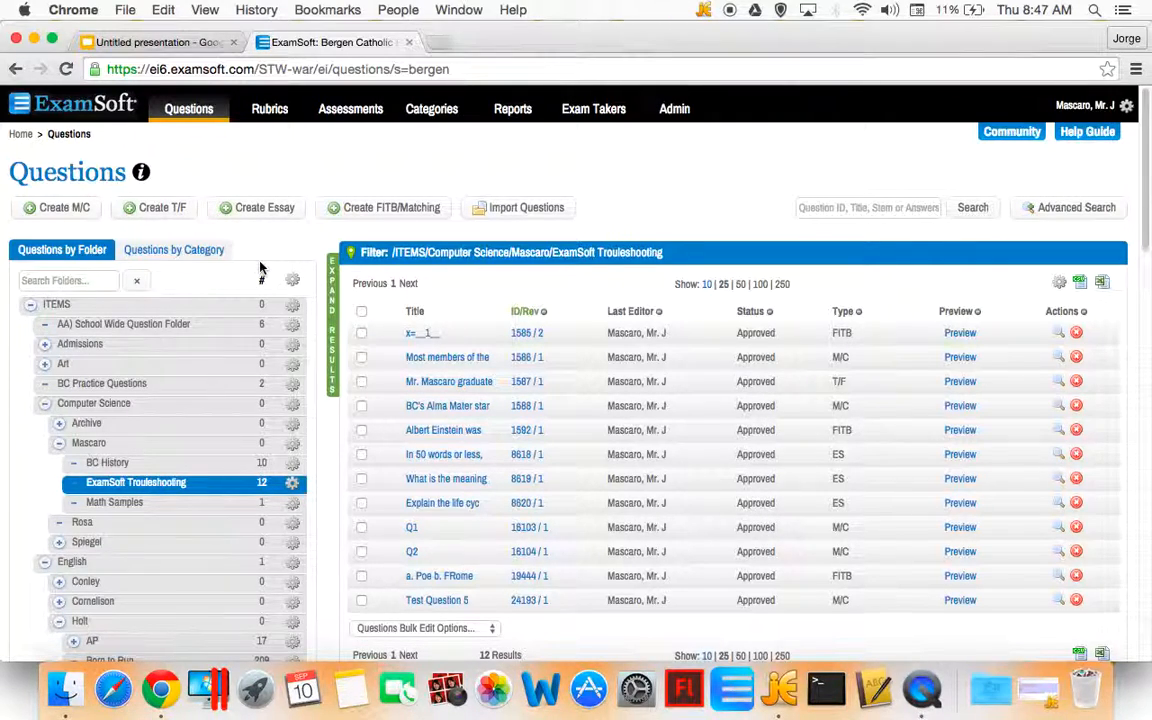
scroll(260, 265, "down", 1)
mouse_move(260, 262)
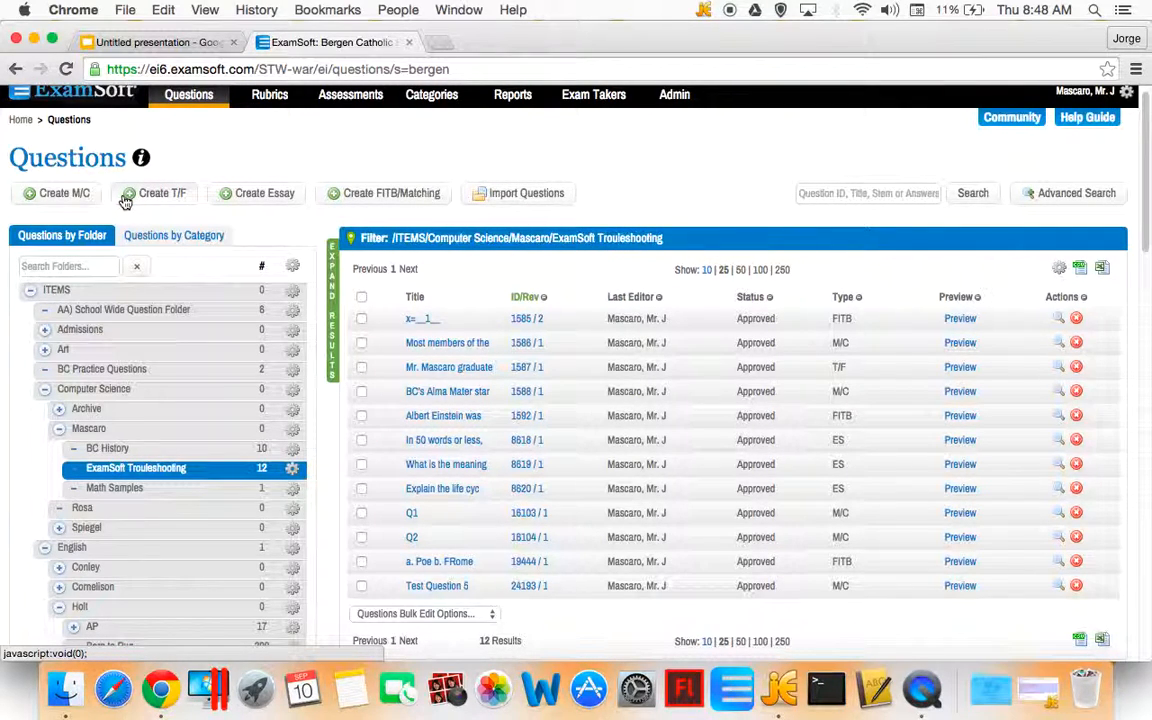
left_click(55, 196)
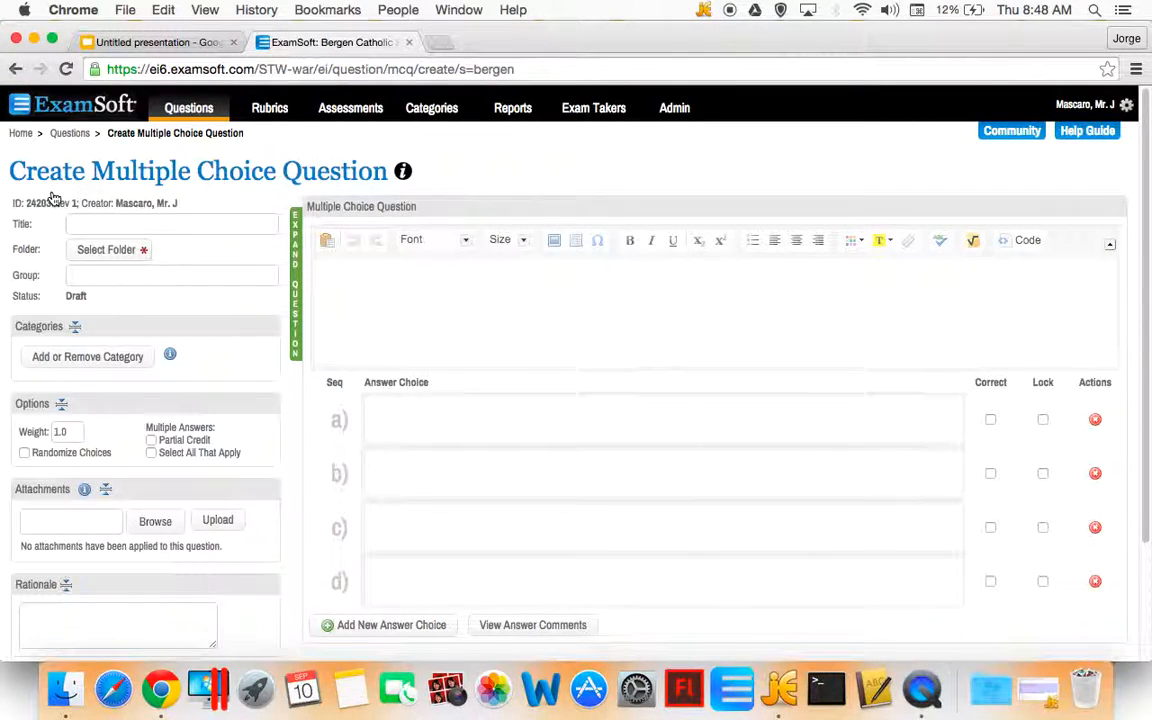
Enter the question stem asking in what year the teacher graduated form Bergen Catholic
left_click(430, 276)
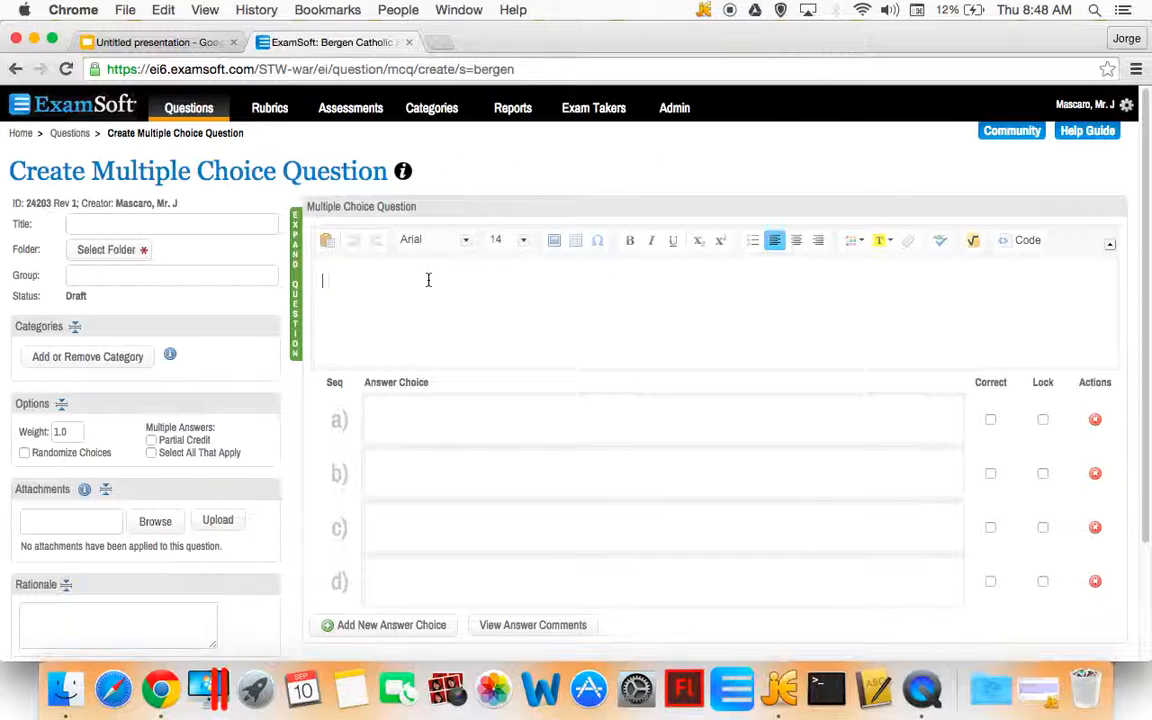
type("In What")
key("BackSpace")
key("BackSpace")
key("BackSpace")
key("BackSpace")
key("BackSpace")
type("what year did")
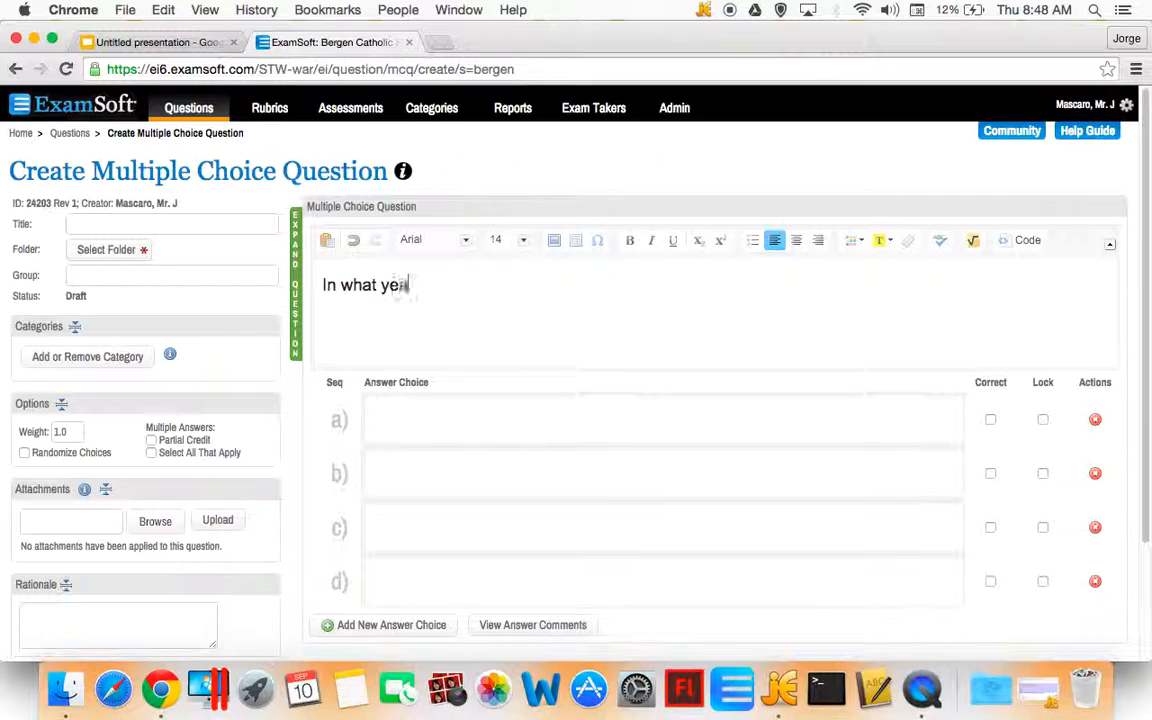
type(" M")
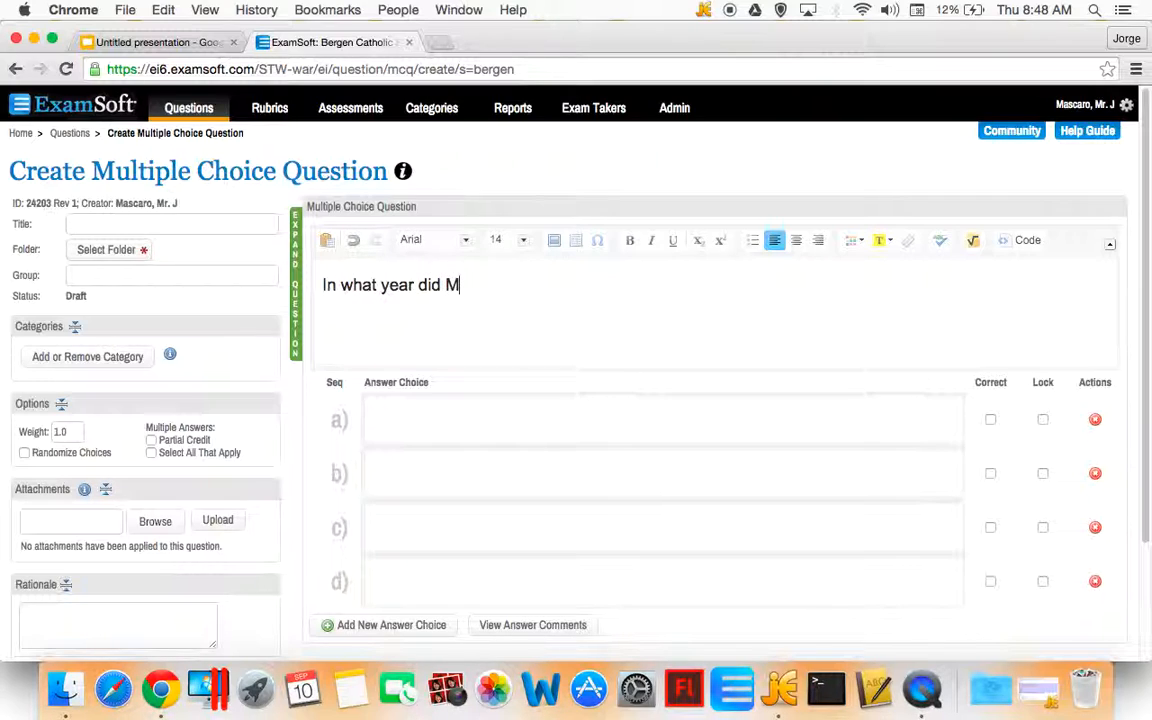
type("r. Mascaro G")
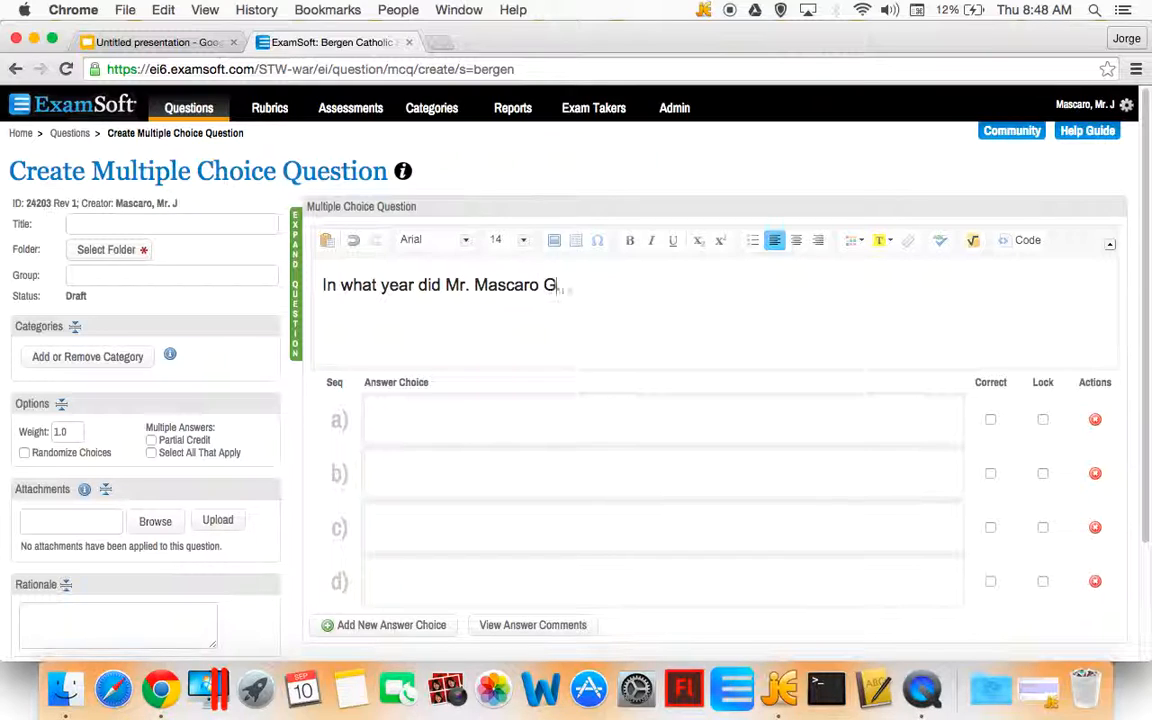
key("BackSpace")
type("graduate f")
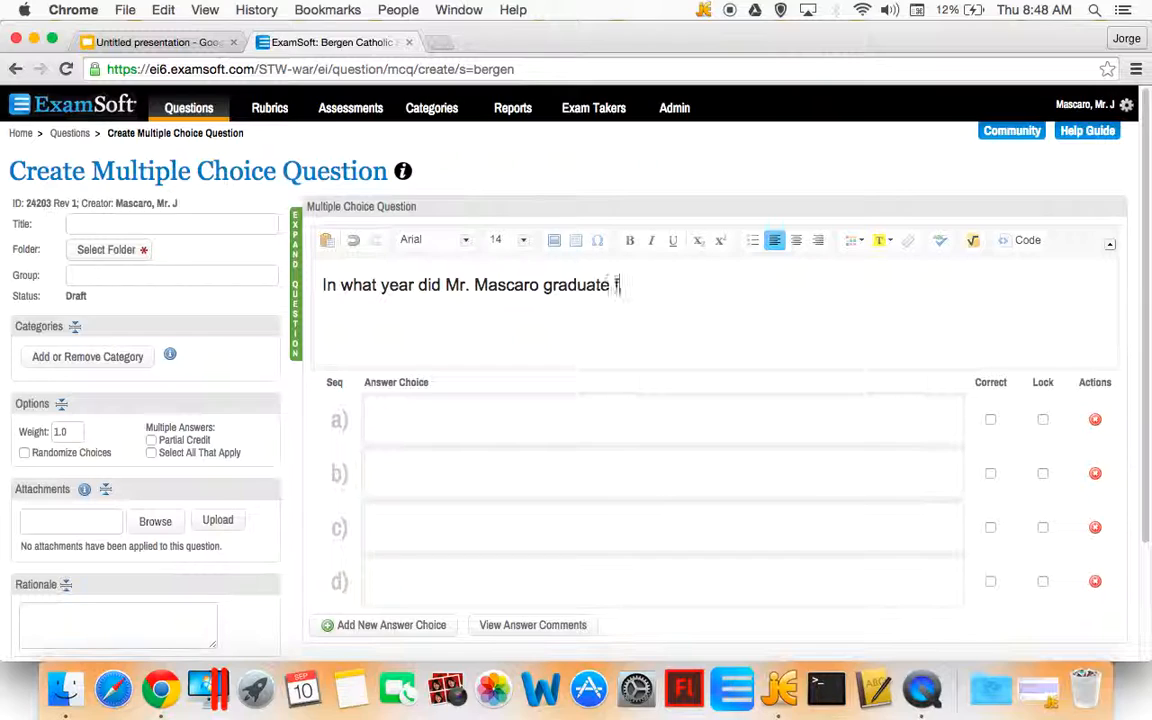
type("orm Bergen")
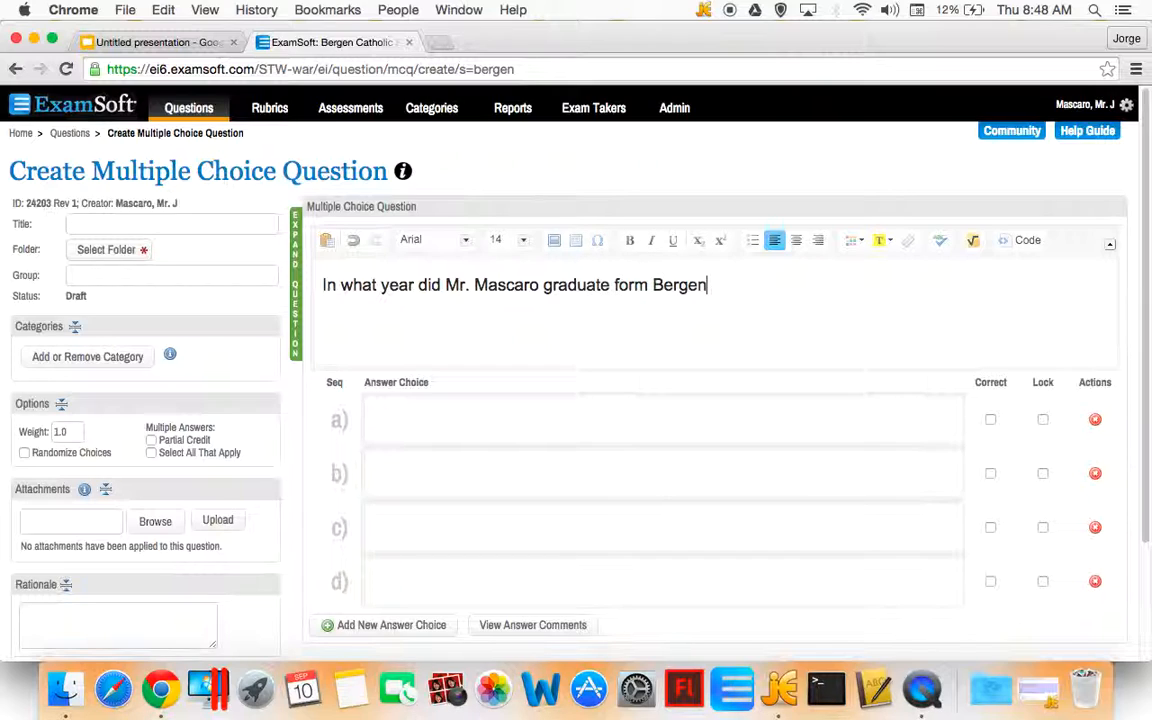
type(" Catholic?")
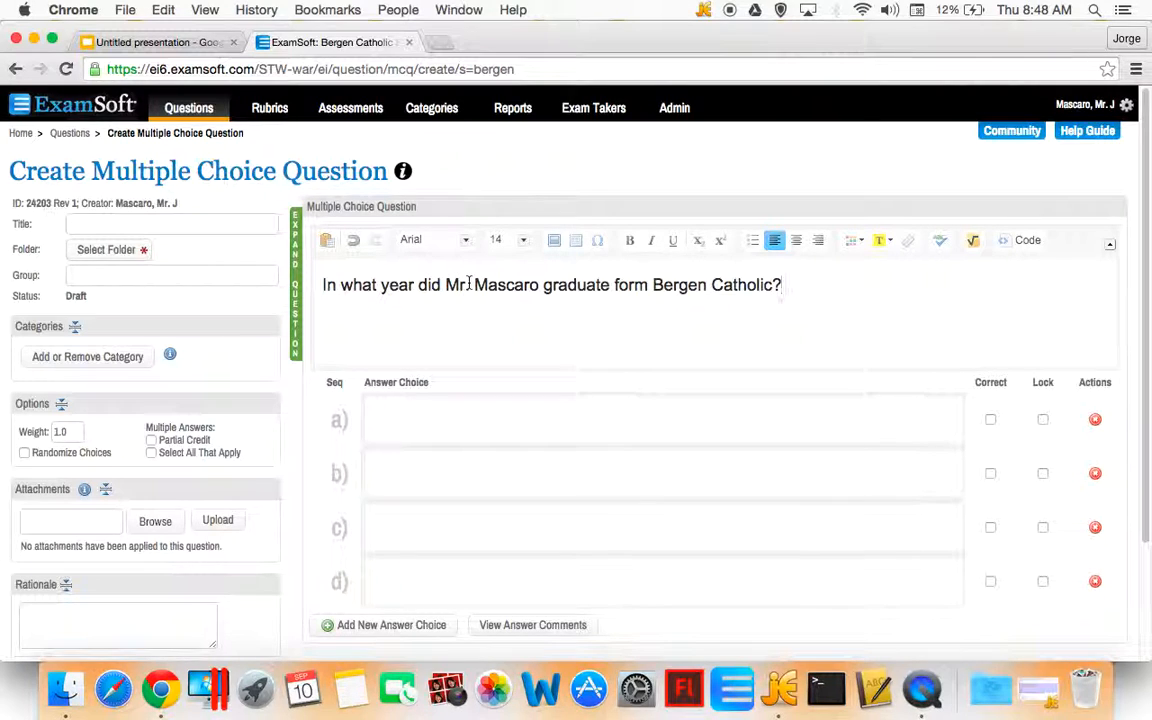
Enter 1974, 1984 and 1994 as answer choices a, b and c
left_click(482, 419)
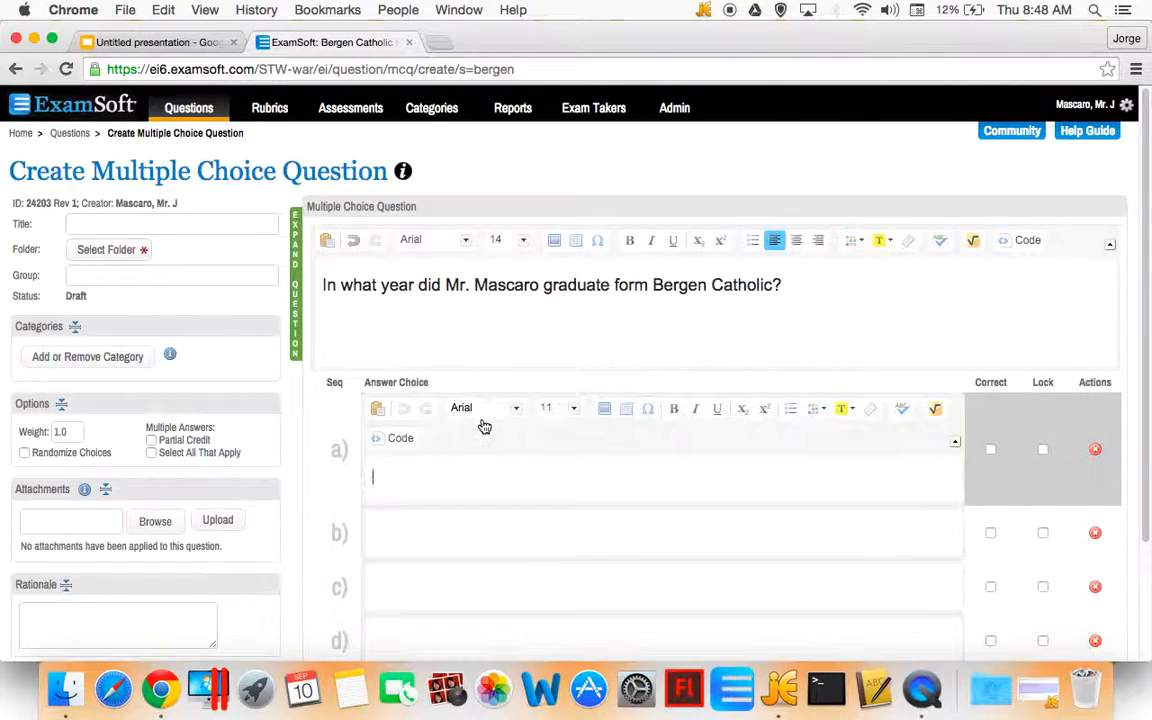
type("1974")
left_click(424, 535)
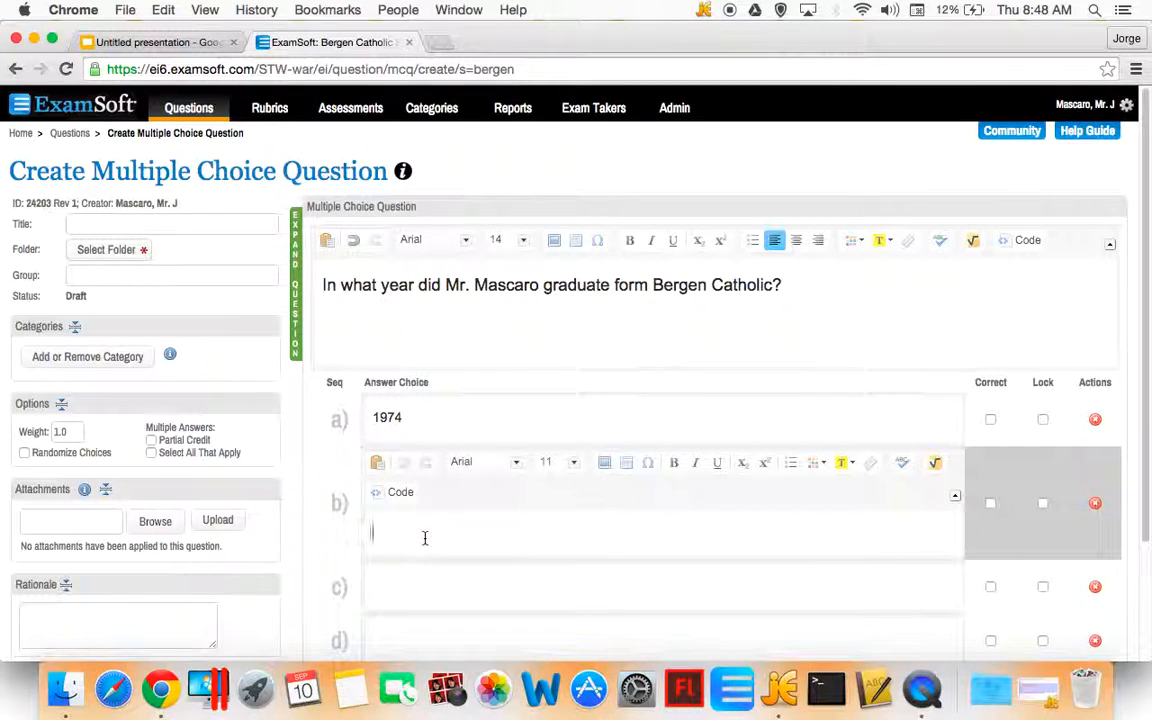
type("1984")
left_click(419, 586)
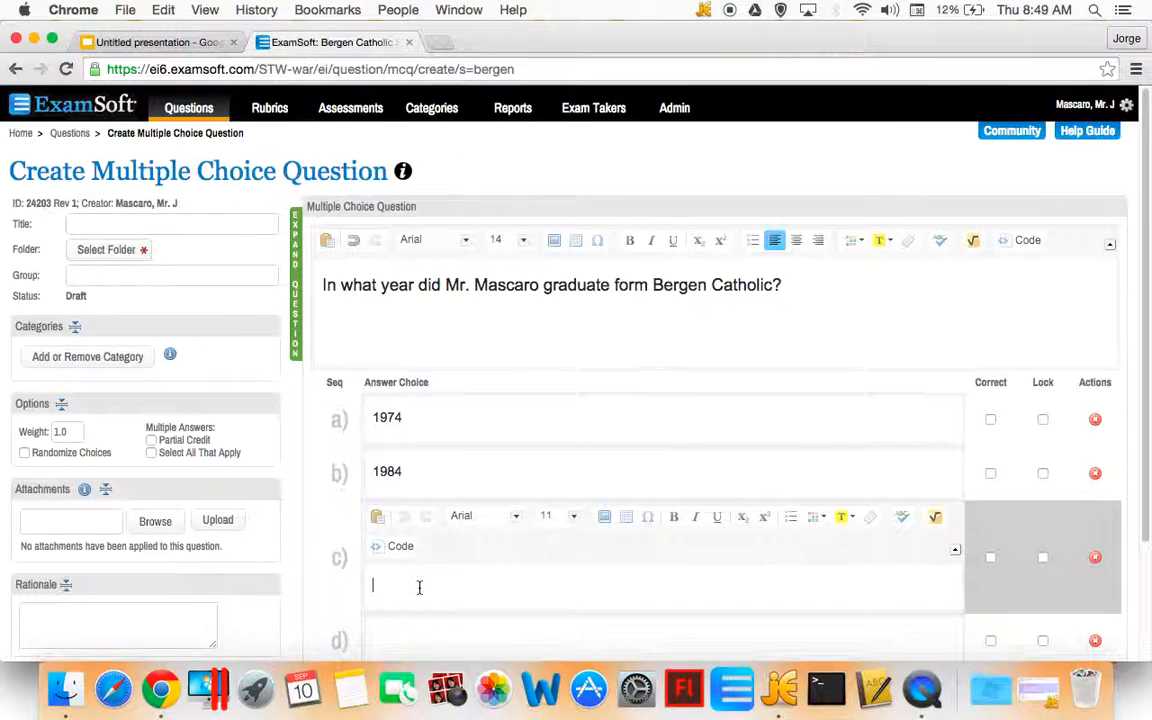
type("1994")
Enter 2004 as answer choice d and mark choice b, 1984, as the correct answer
scroll(425, 582, "down", 1)
left_click(481, 589)
type("200")
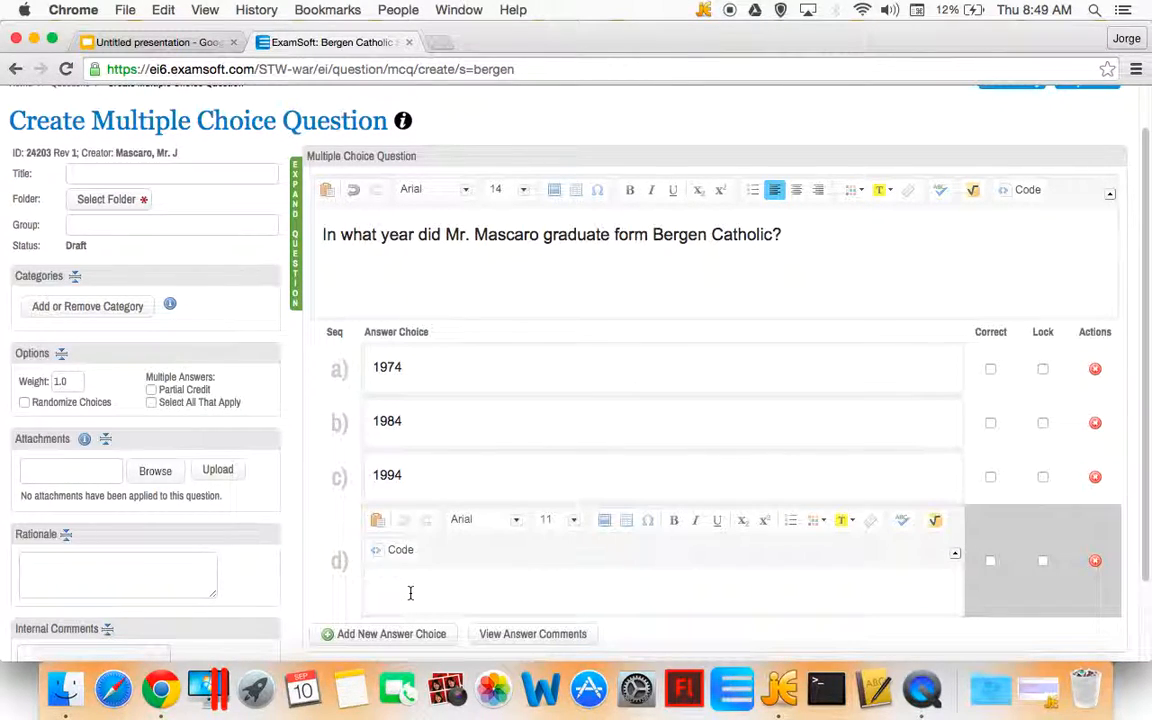
type("4")
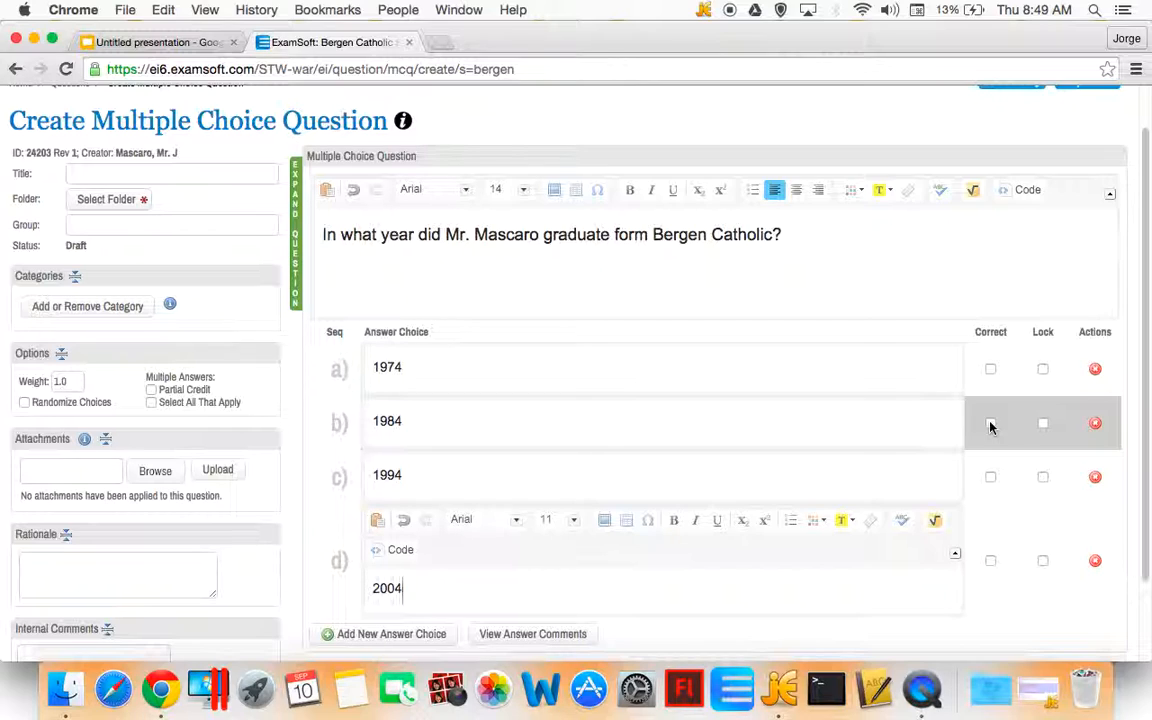
left_click(990, 424)
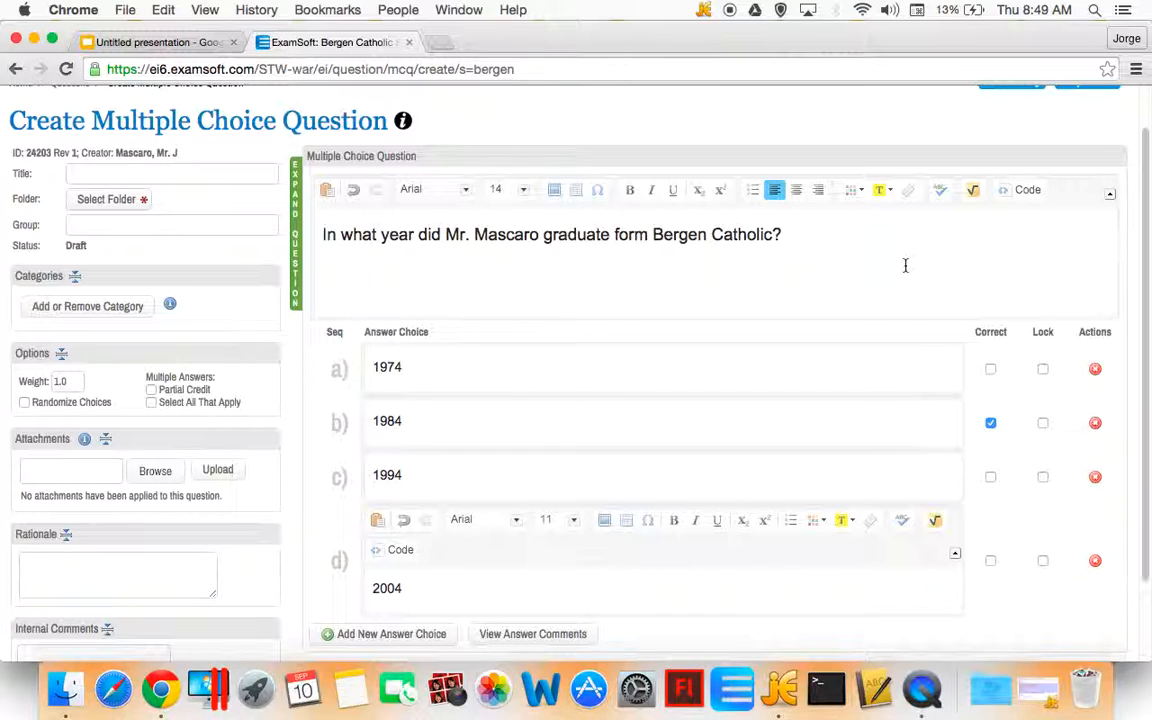
Replace choice d with All of the above, then change it back to 2004
double_click(408, 587)
type("All of the above")
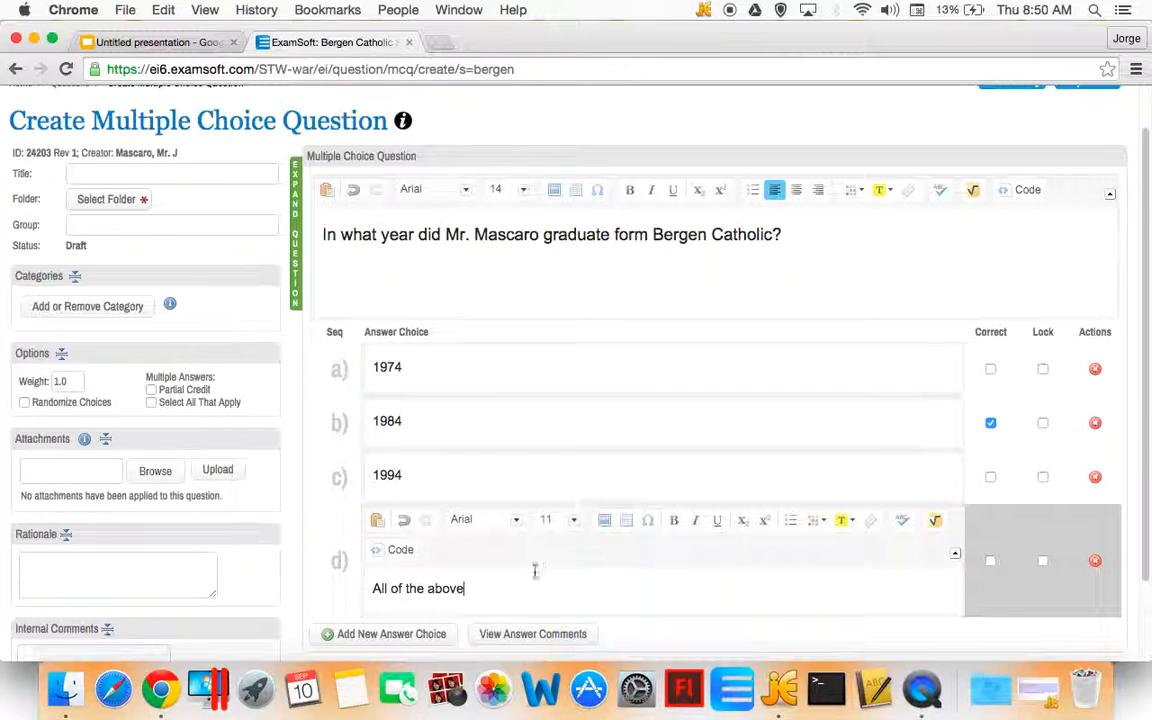
left_click(1042, 562)
left_click_drag(470, 592, 358, 595)
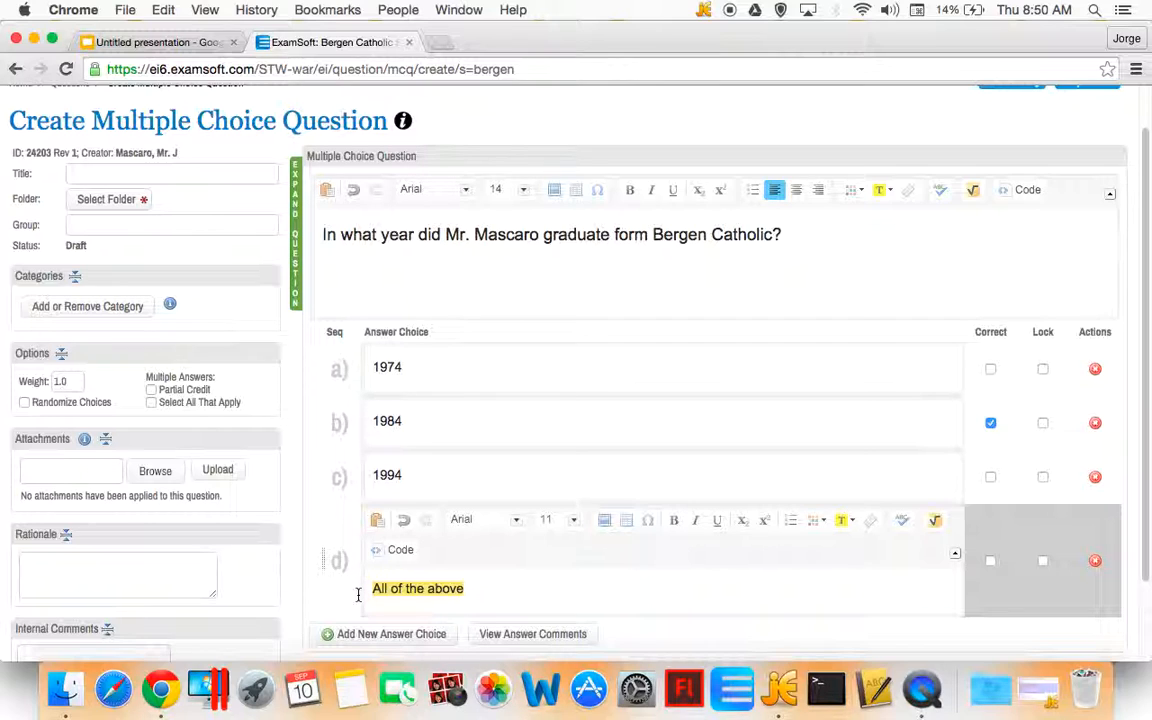
type("2004")
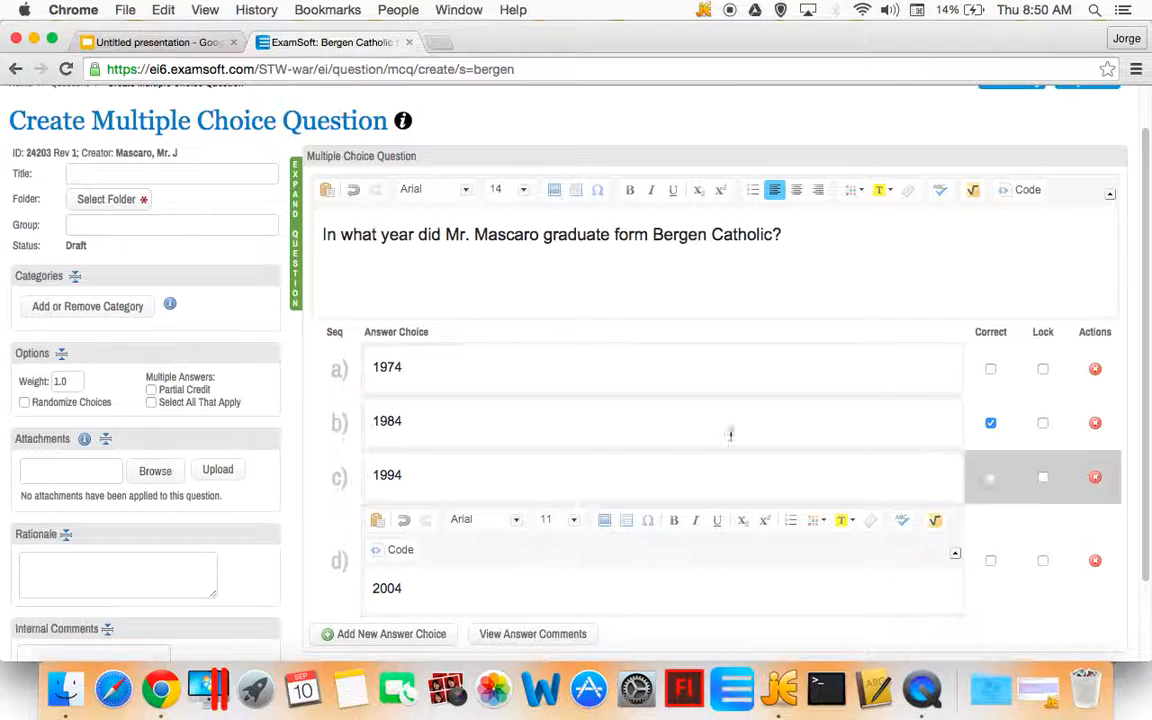
Lock all four answer choices in their positions
left_click(1043, 369)
left_click(1043, 423)
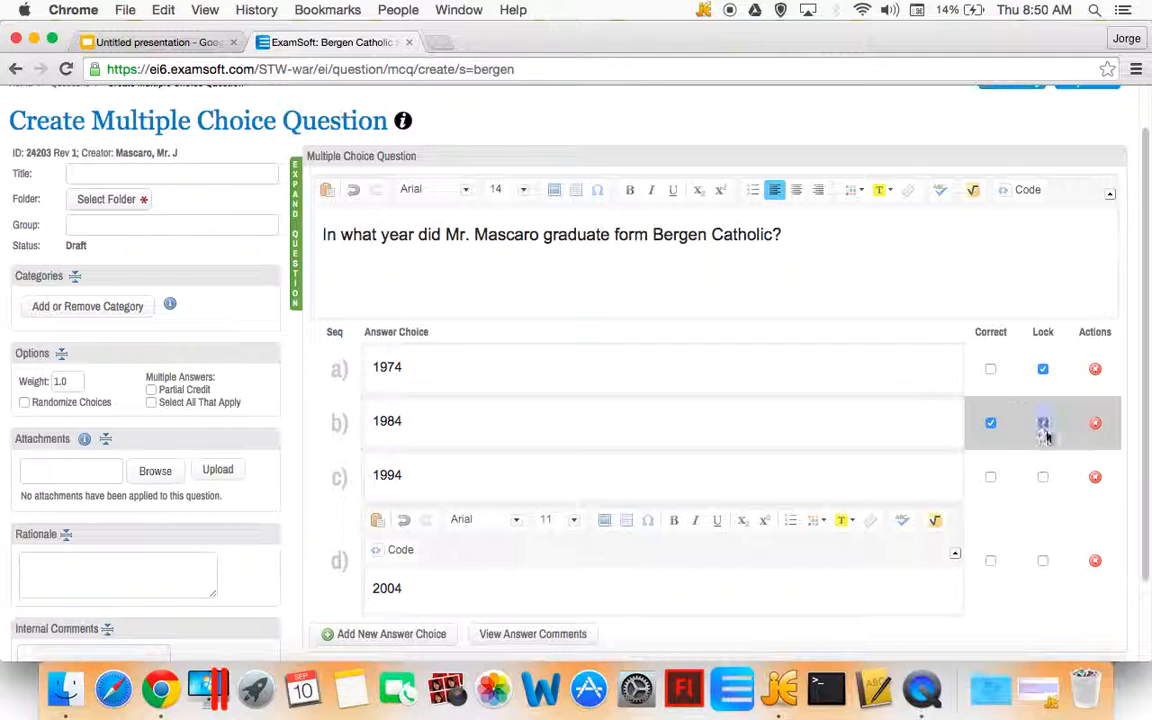
left_click(1043, 477)
left_click(1043, 561)
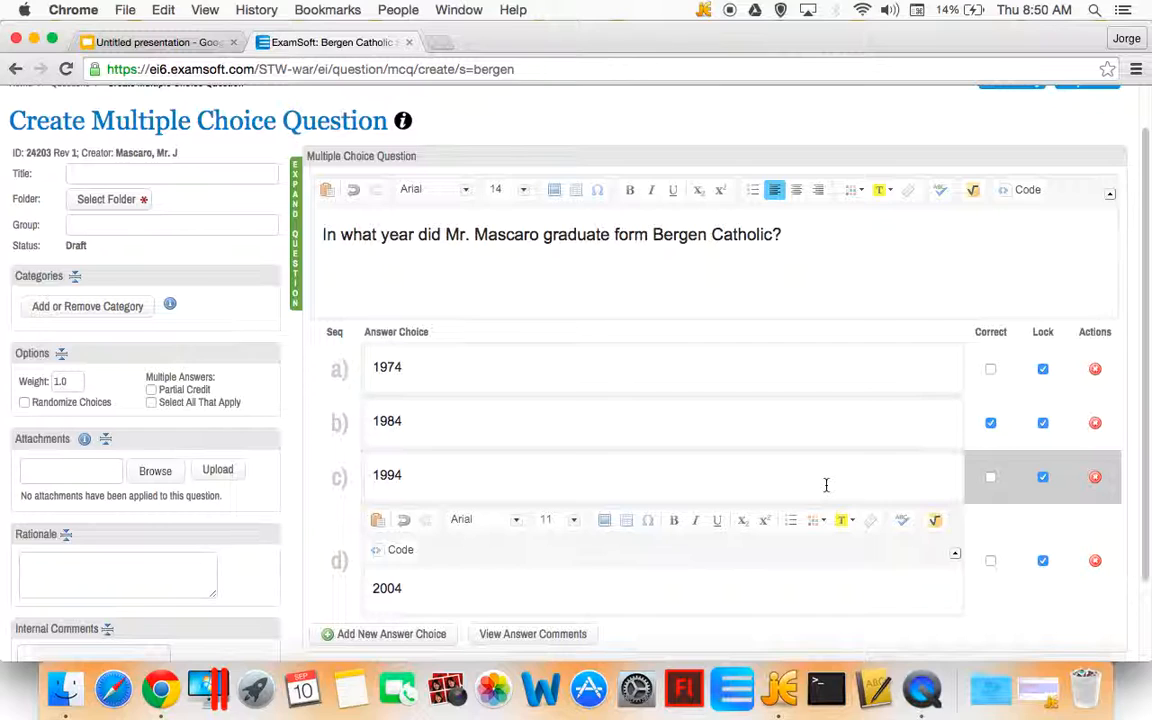
Set the question title to Refresher #1
left_click(155, 173)
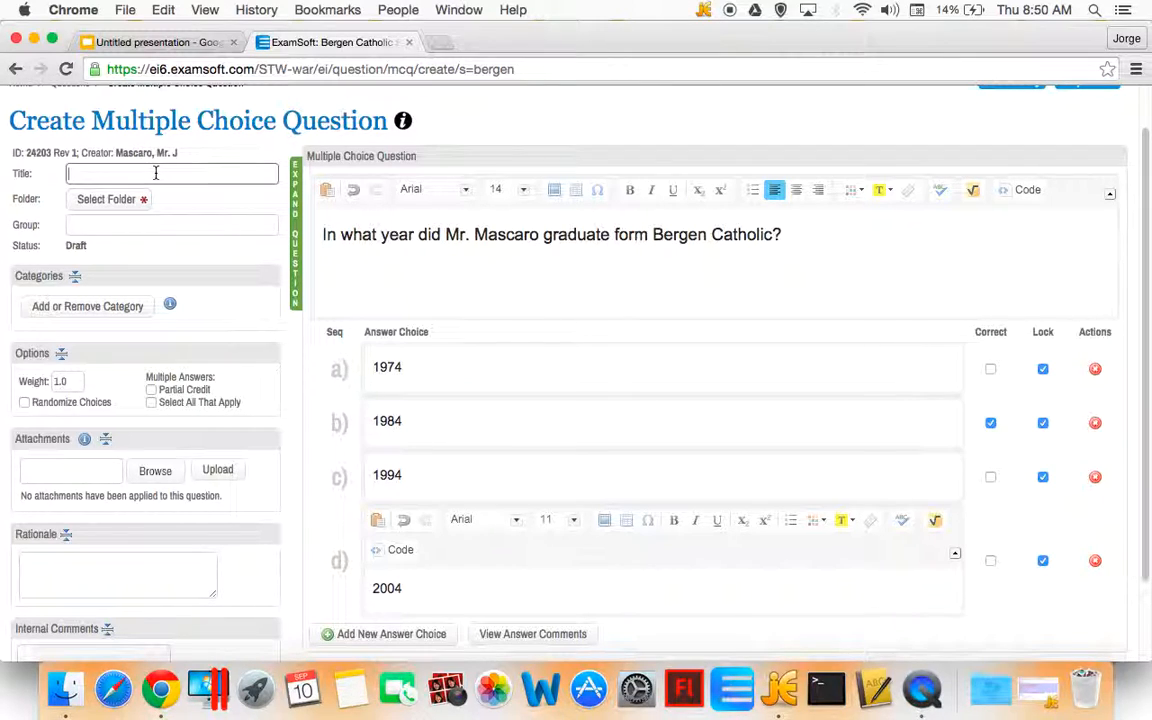
type("Refresher #1")
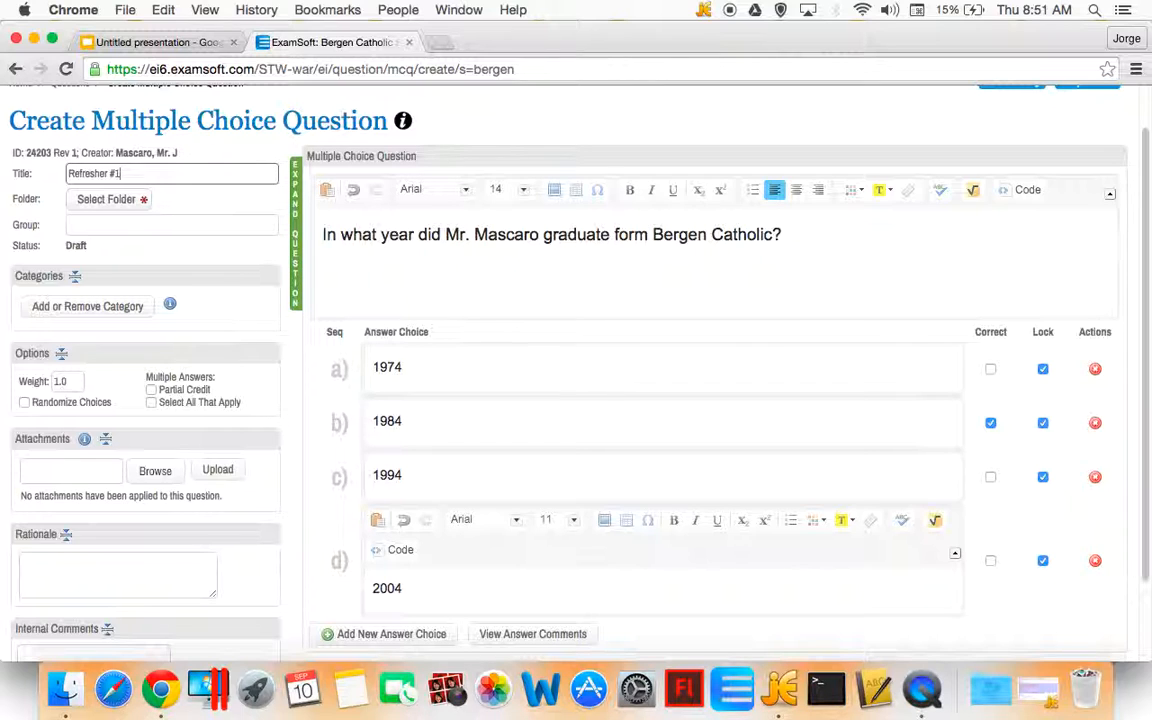
Open the folder picker and create a new folder named APCS under the Mascaro folder
left_click(120, 201)
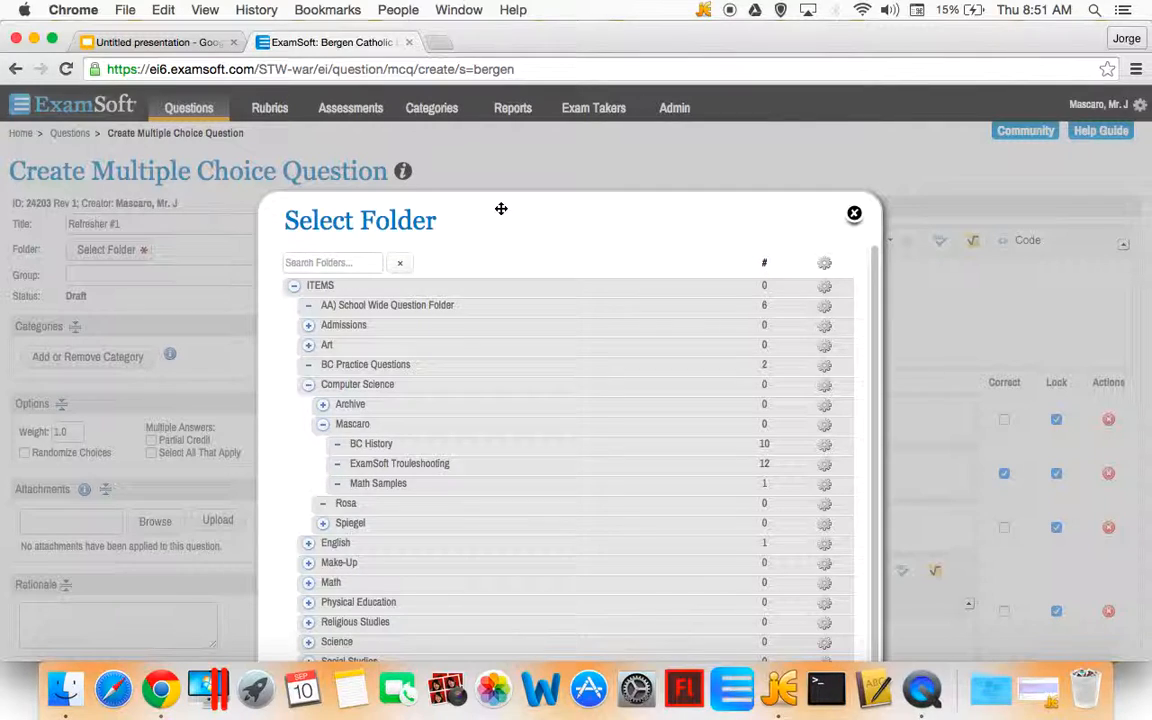
left_click_drag(499, 208, 440, 129)
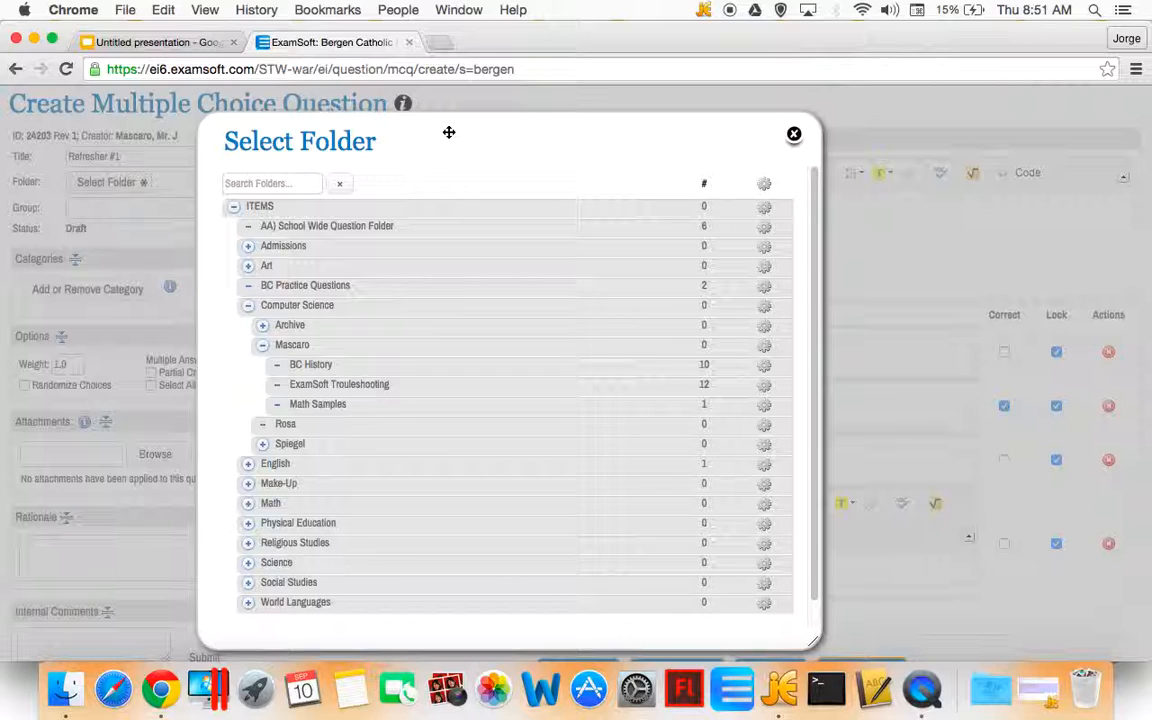
left_click(262, 350)
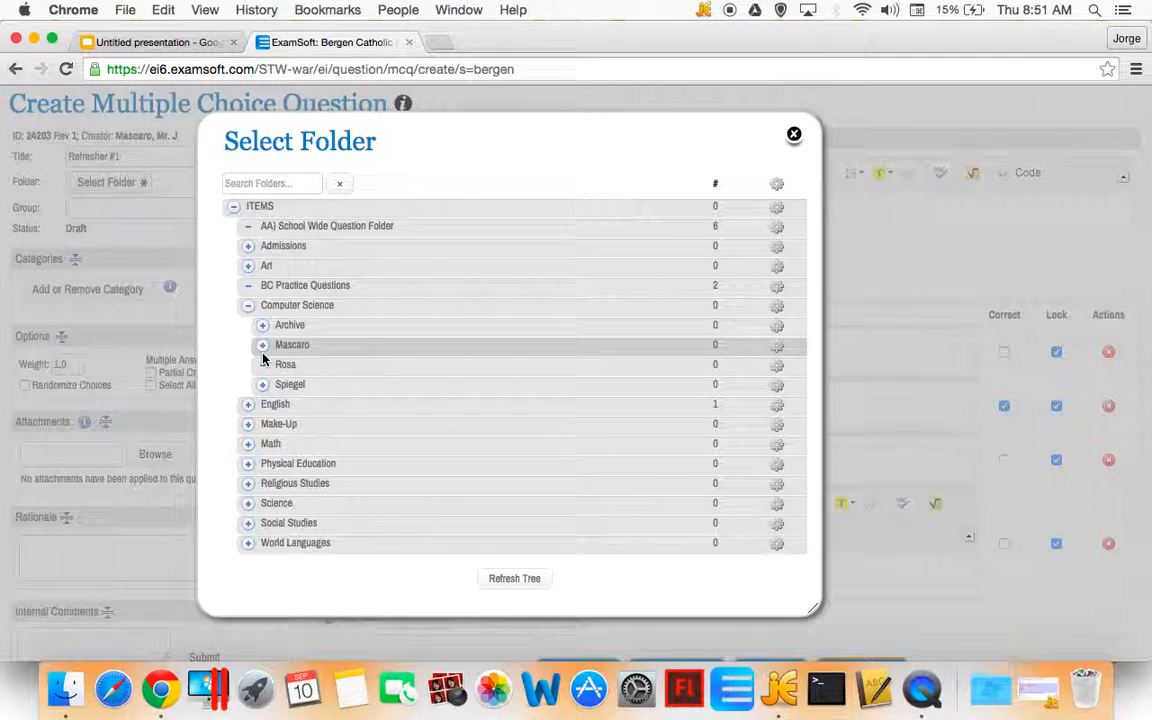
left_click(262, 347)
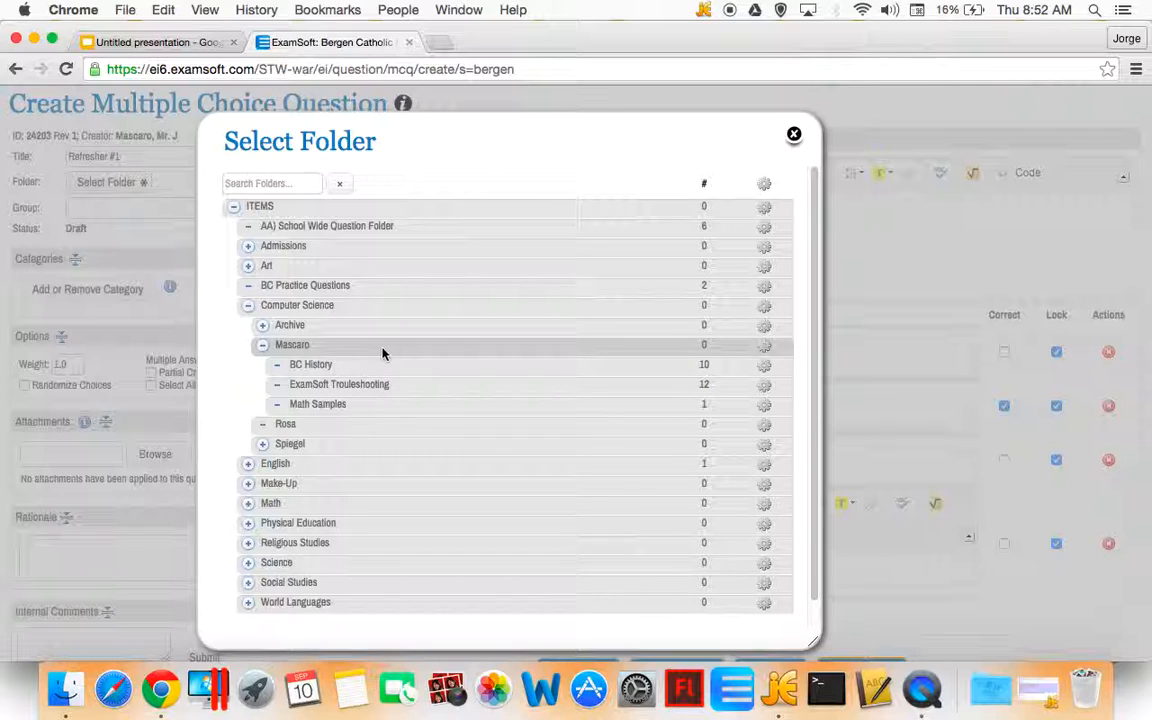
mouse_move(760, 352)
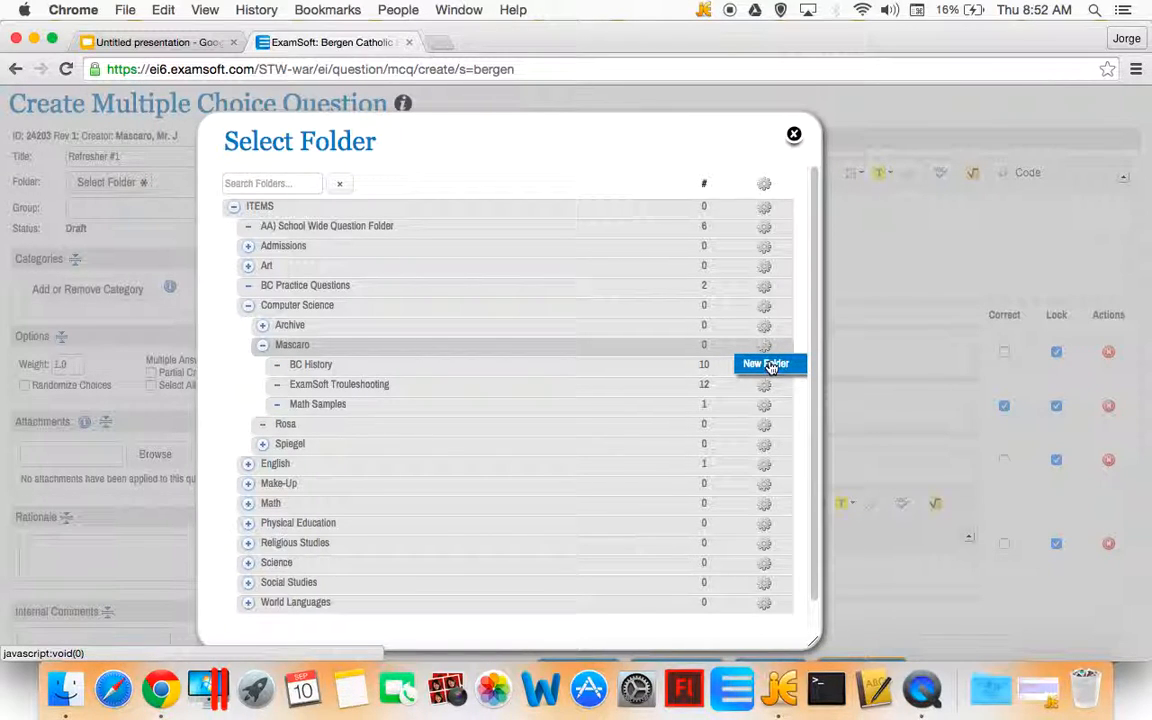
left_click(771, 367)
type("APCS")
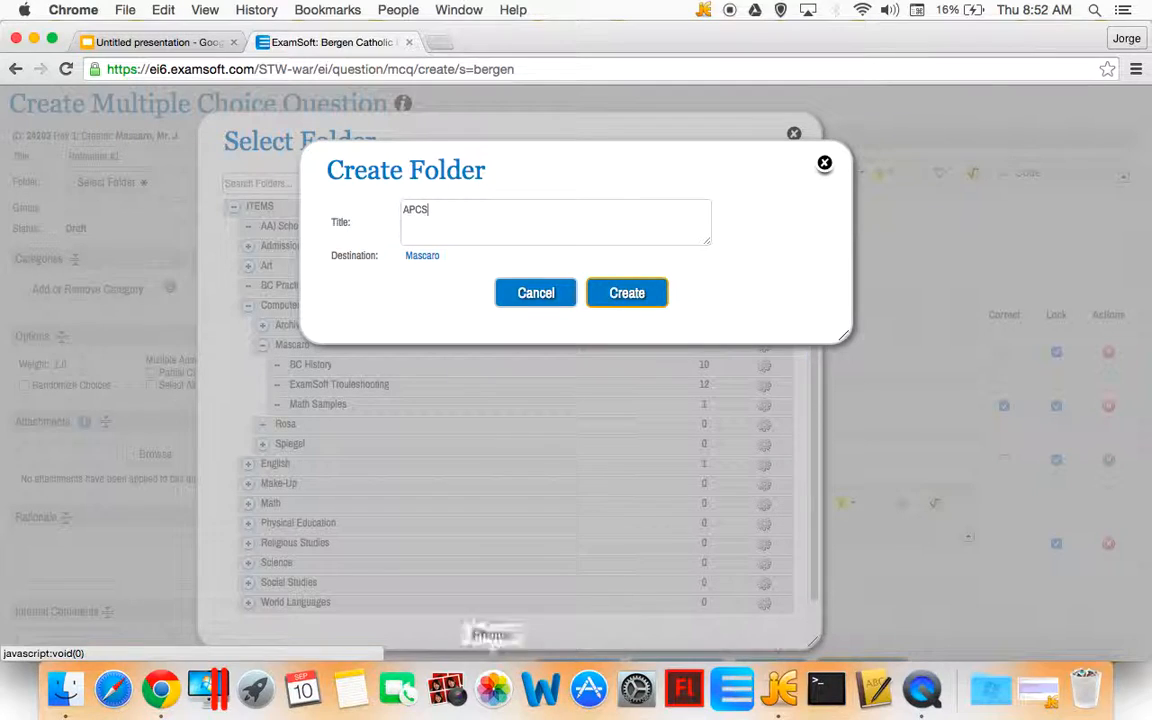
left_click(627, 292)
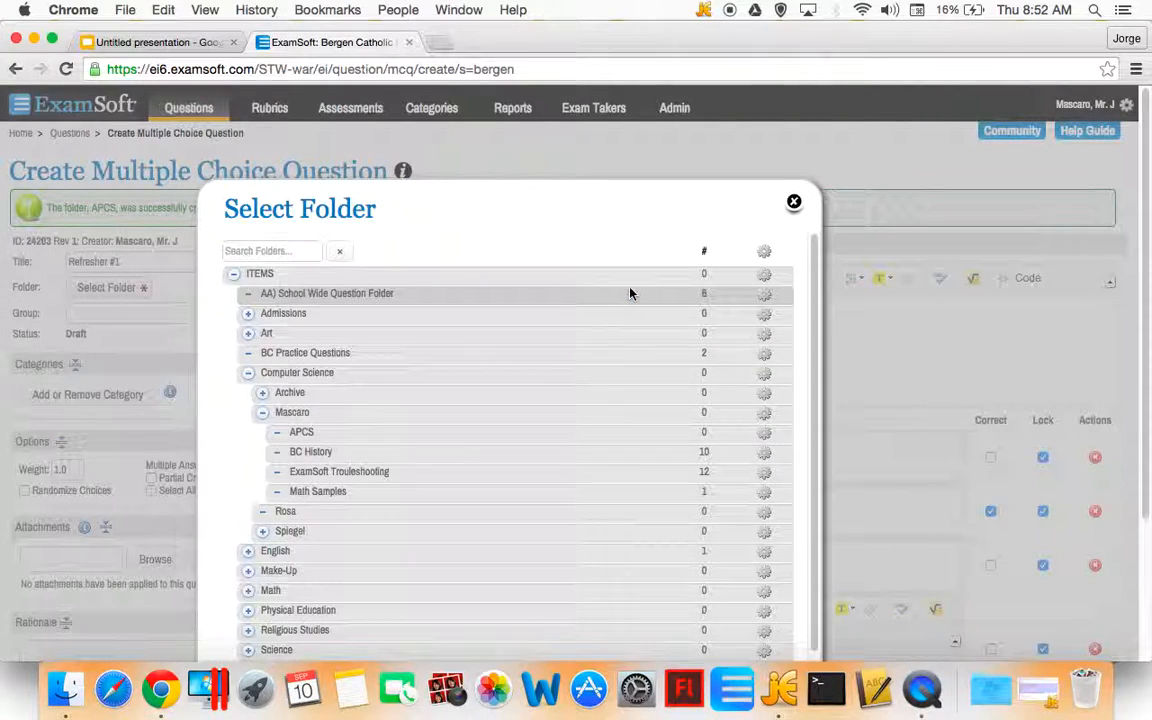
Assign the question to the ExamSoft Troubleshooting folder
left_click_drag(491, 198, 519, 137)
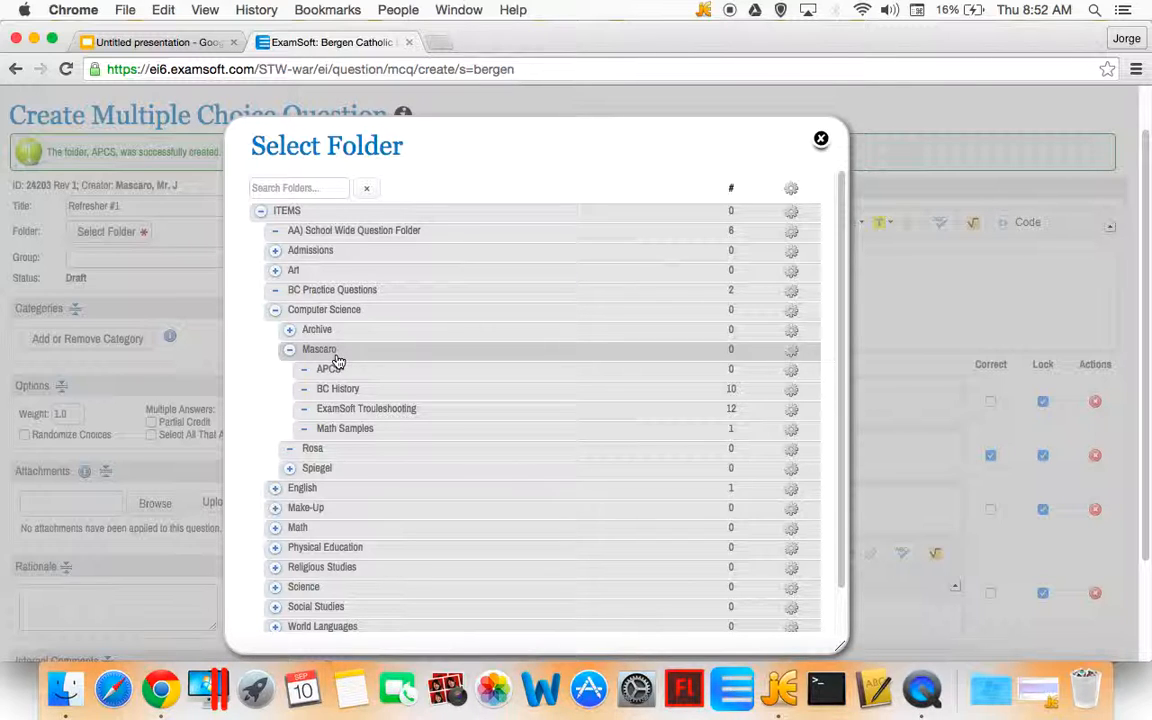
left_click(357, 413)
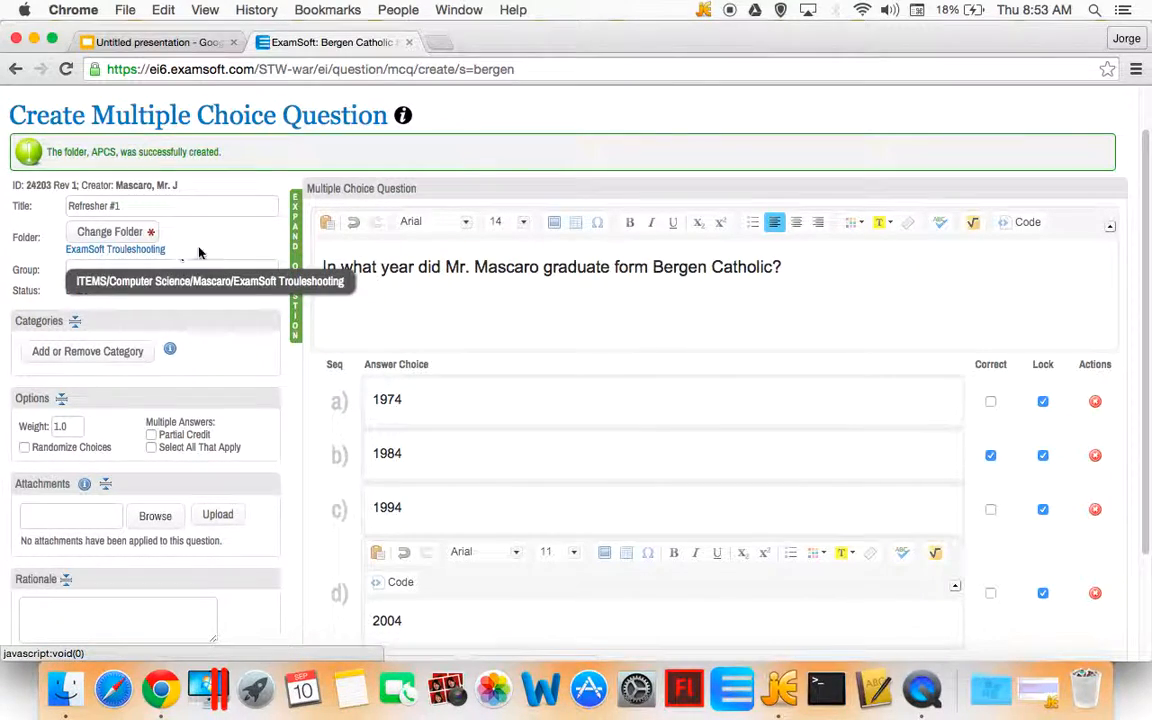
scroll(283, 263, "down", 2)
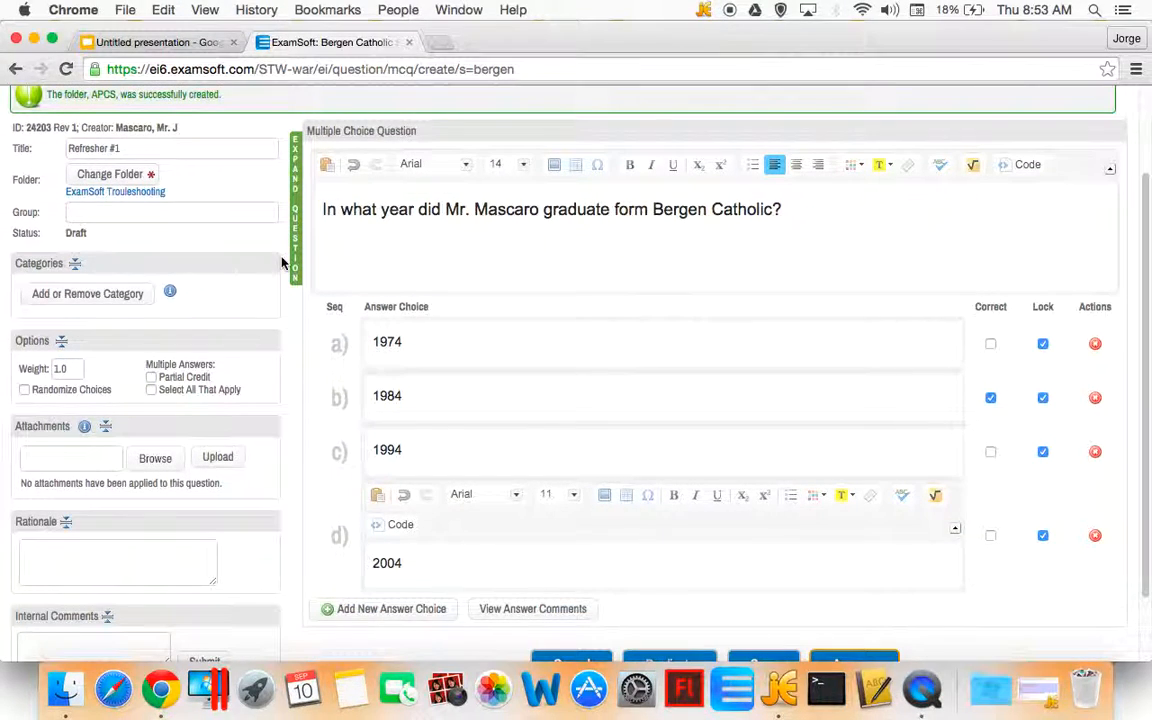
scroll(283, 260, "down", 1)
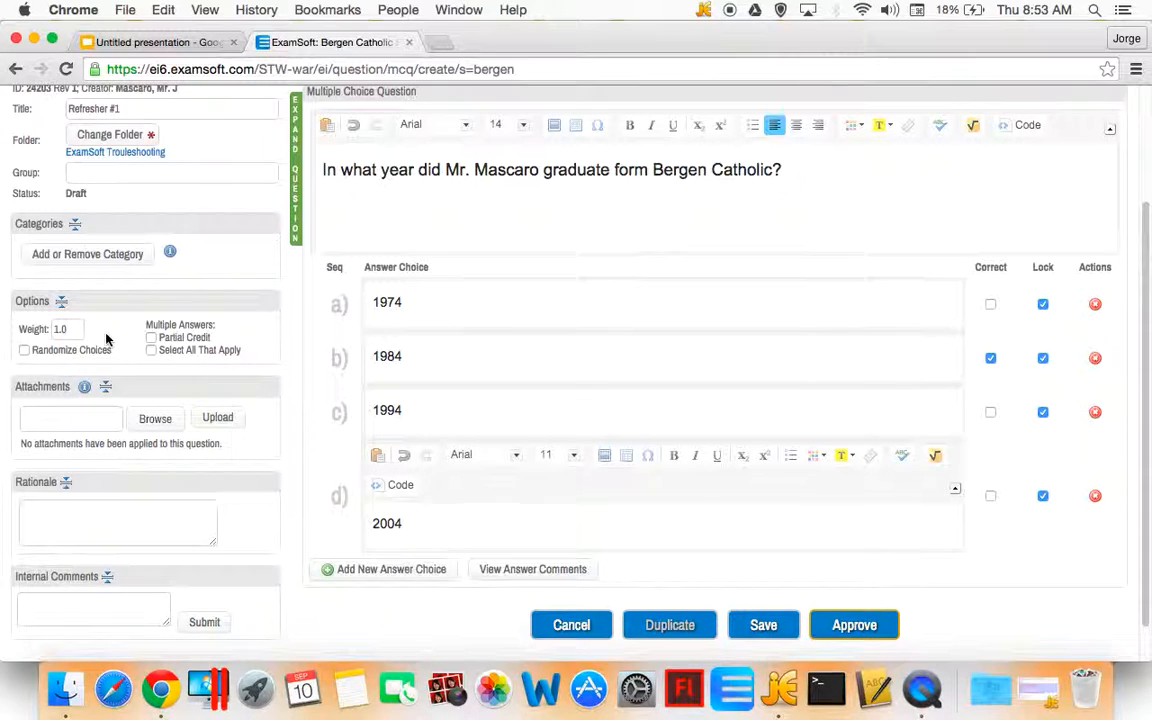
scroll(110, 337, "down", 3)
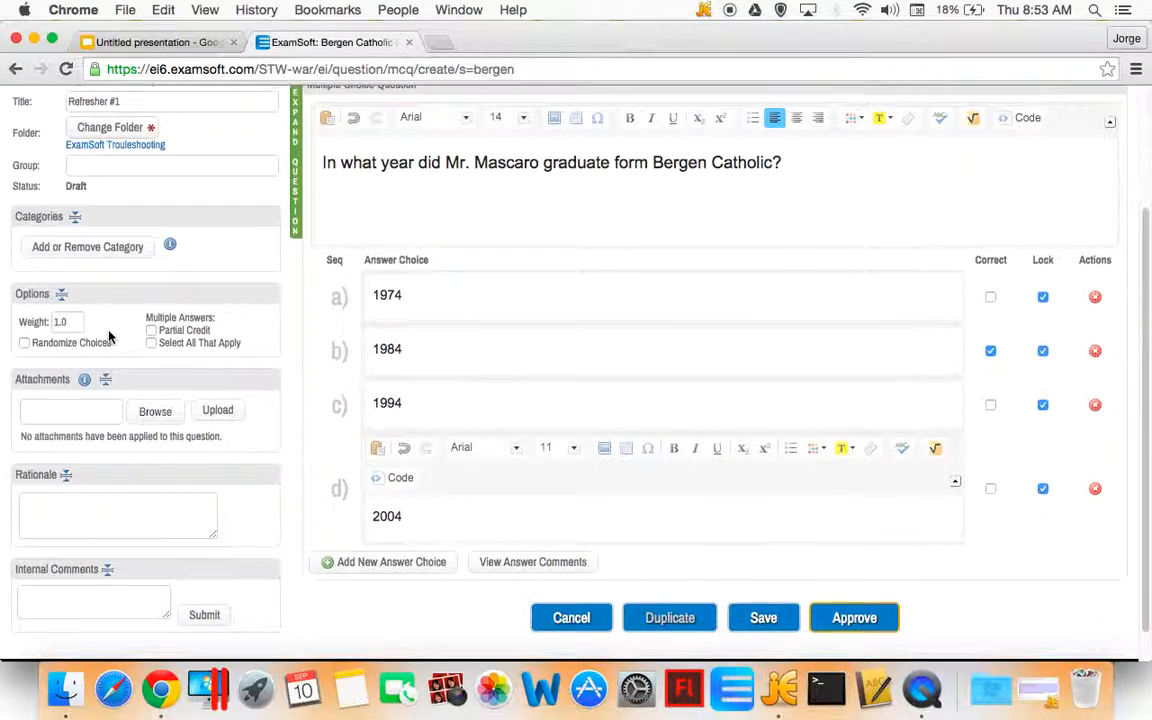
Approve the finished multiple-choice question
scroll(110, 337, "up", 3)
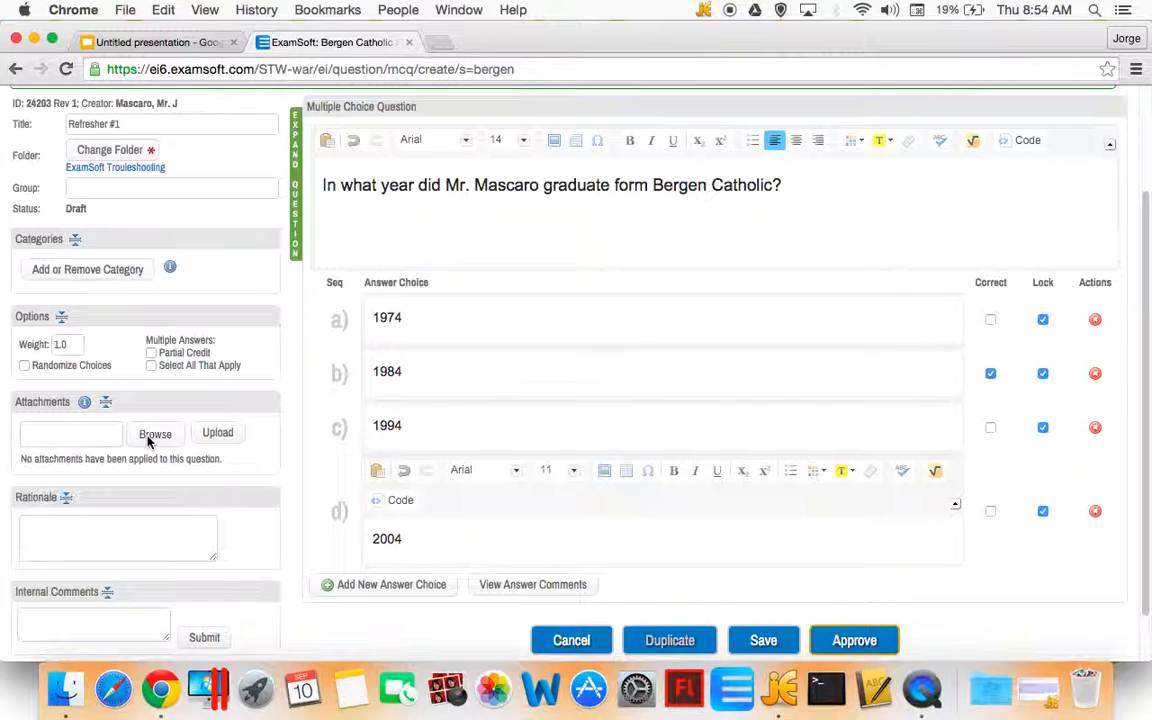
scroll(203, 490, "down", 1)
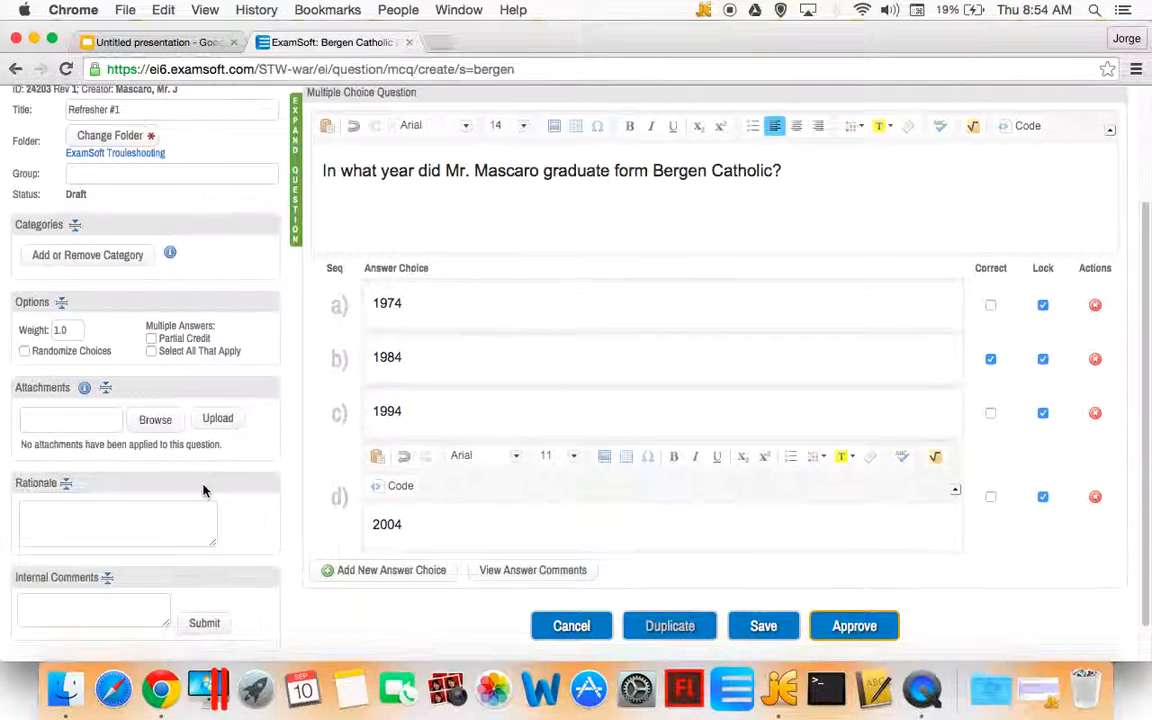
scroll(203, 490, "down", 3)
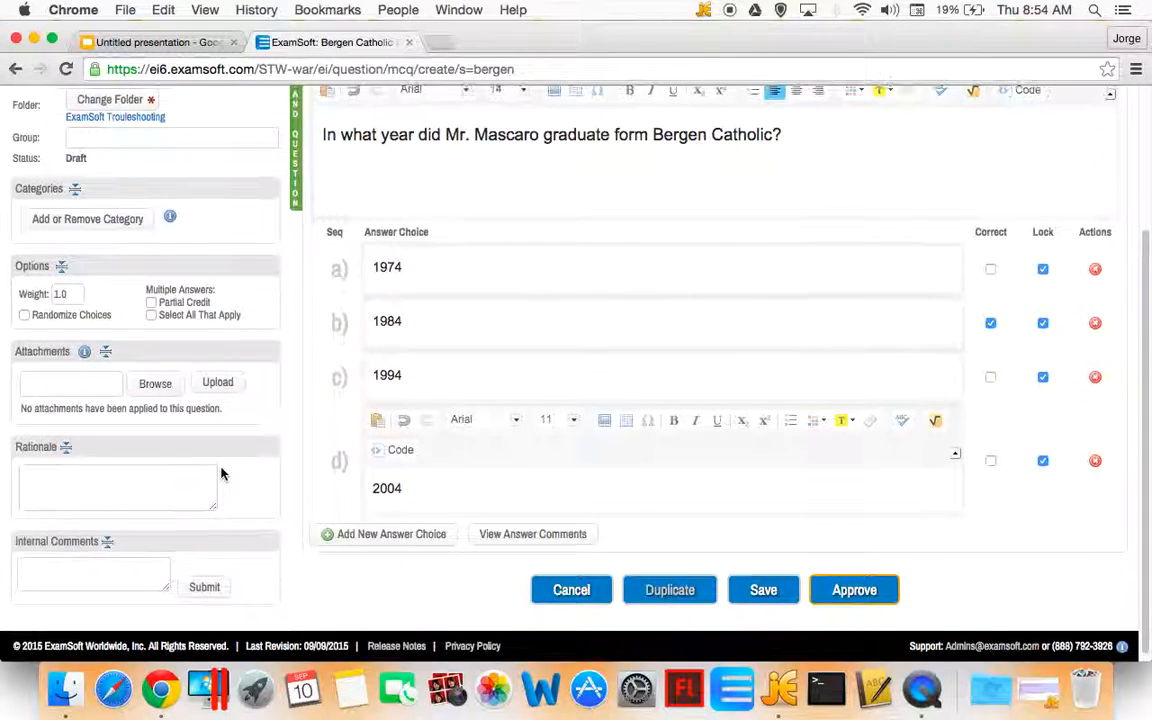
scroll(222, 474, "up", 8)
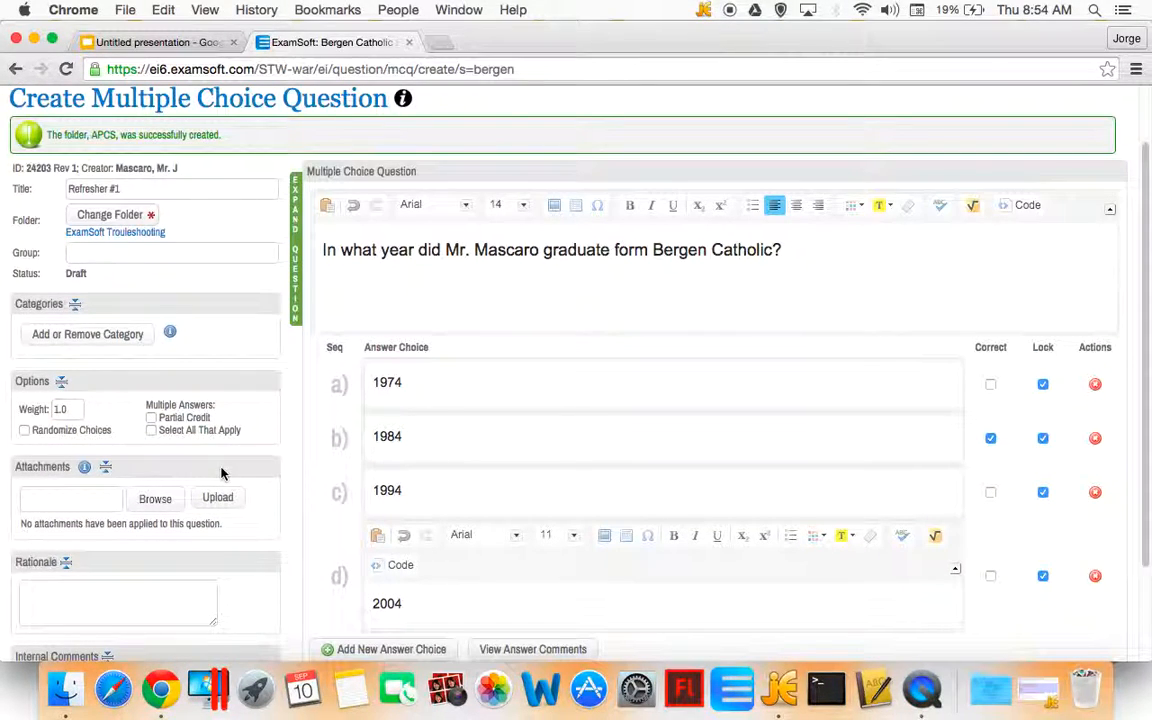
scroll(222, 474, "down", 8)
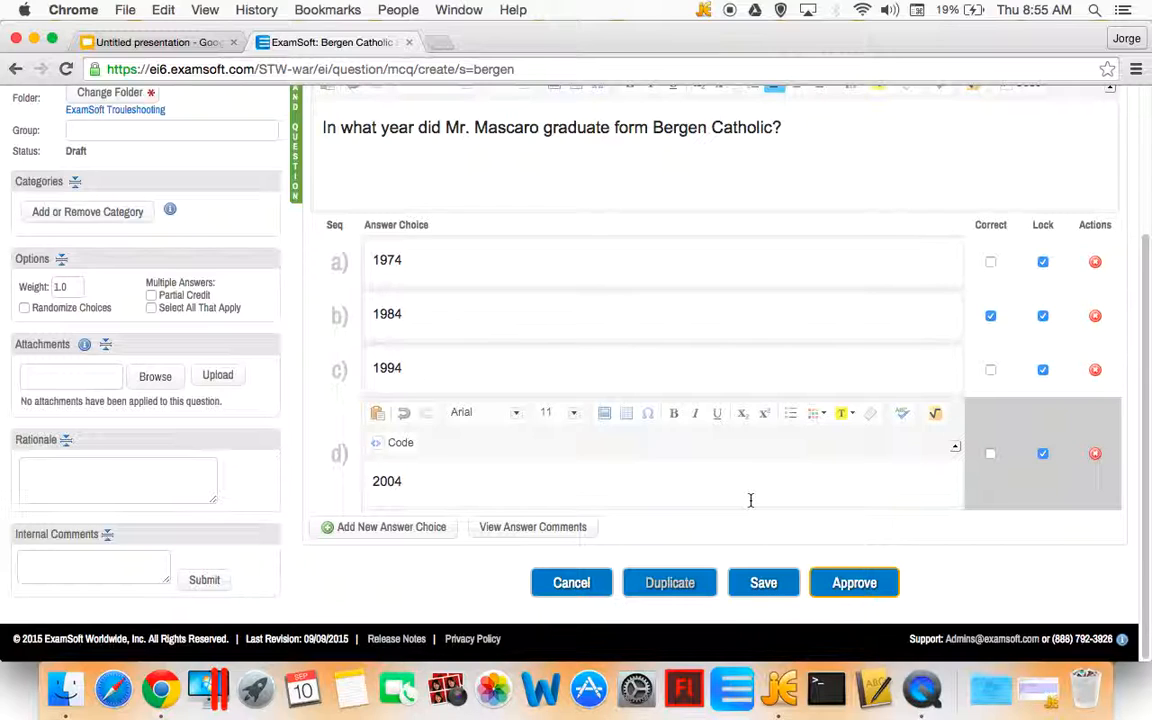
left_click(850, 590)
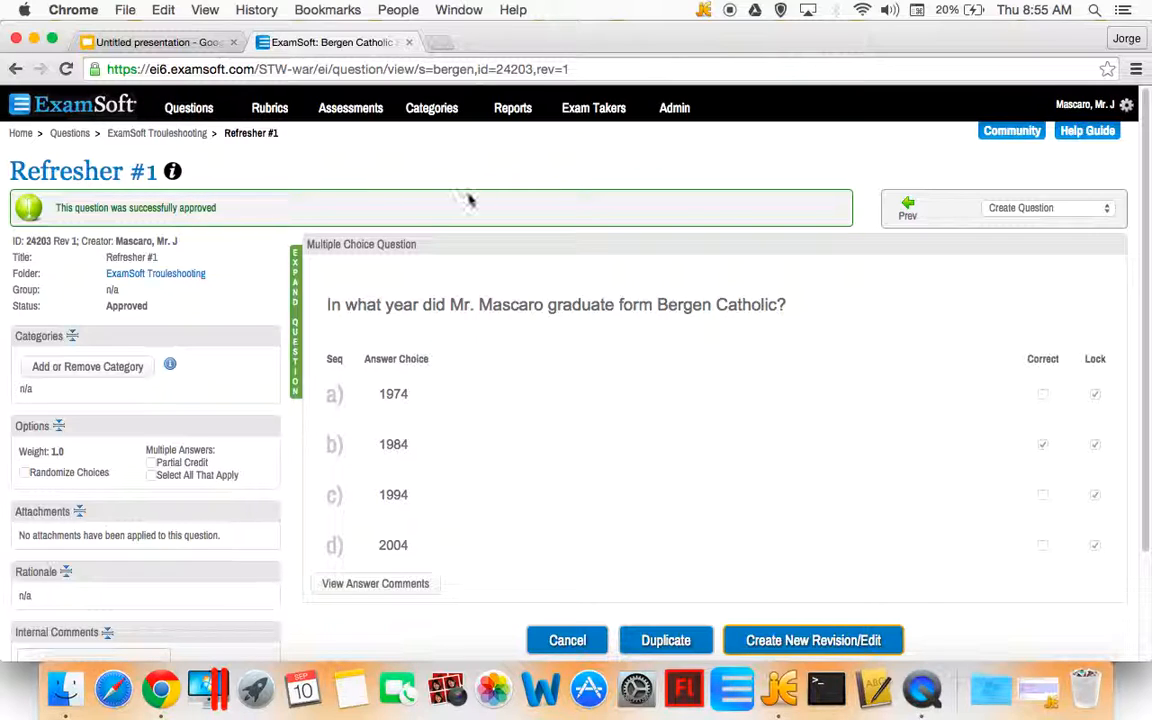
Open the question bank and browse the questions in the ExamSoft Troubleshooting folder
scroll(470, 198, "down", 3)
scroll(469, 200, "up", 1)
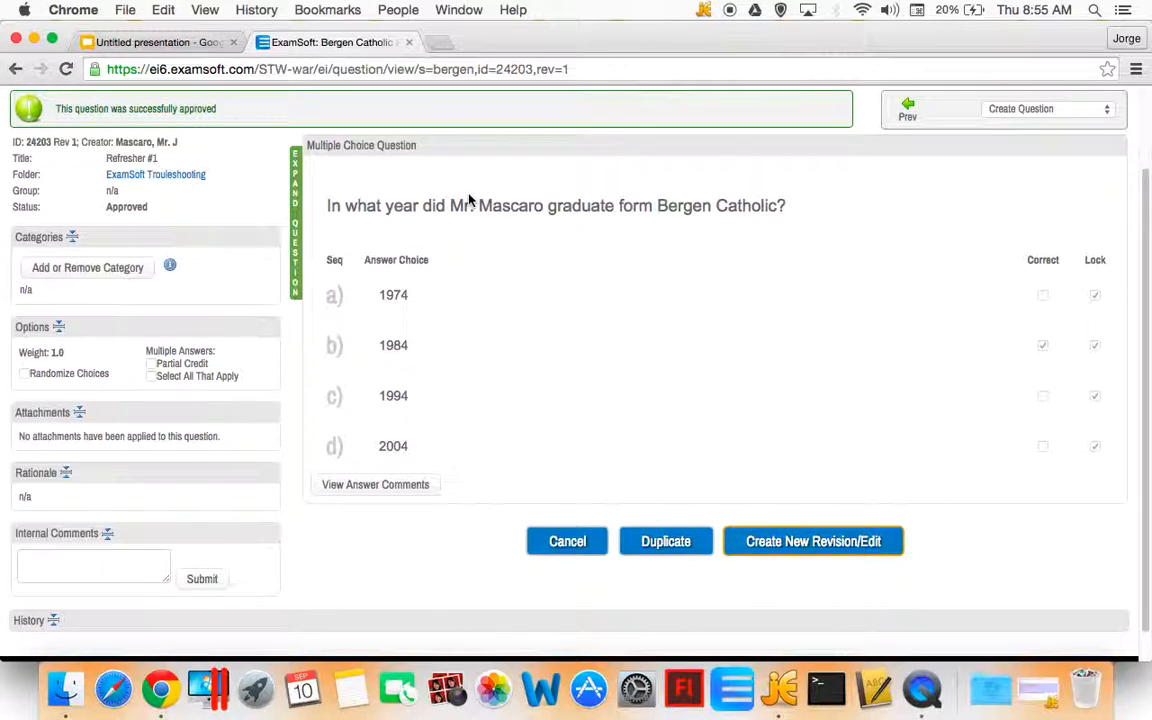
scroll(465, 199, "up", 3)
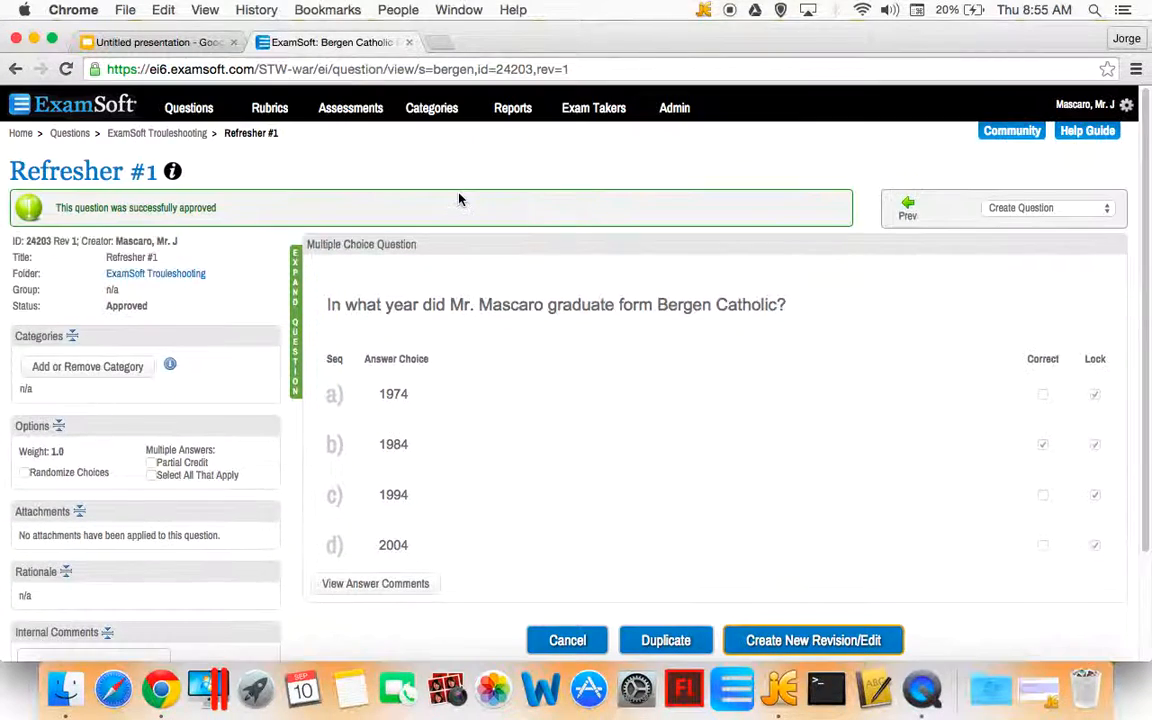
left_click(191, 110)
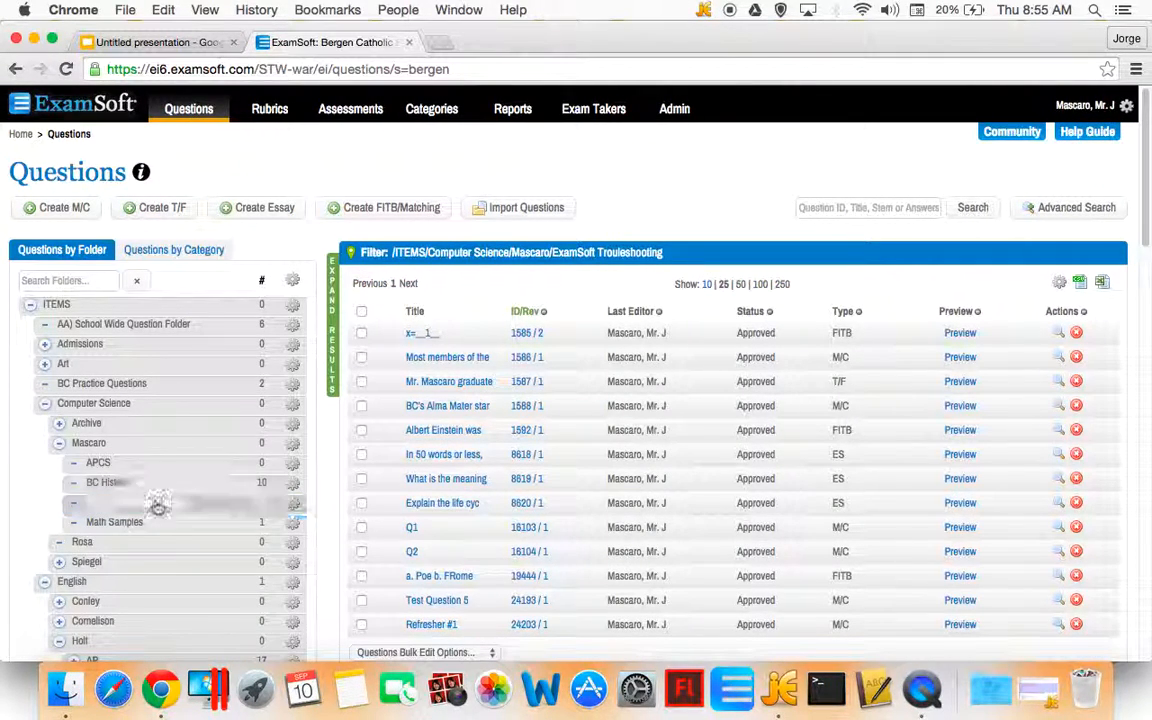
left_click_drag(147, 504, 124, 506)
scroll(437, 375, "down", 1)
scroll(437, 375, "down", 2)
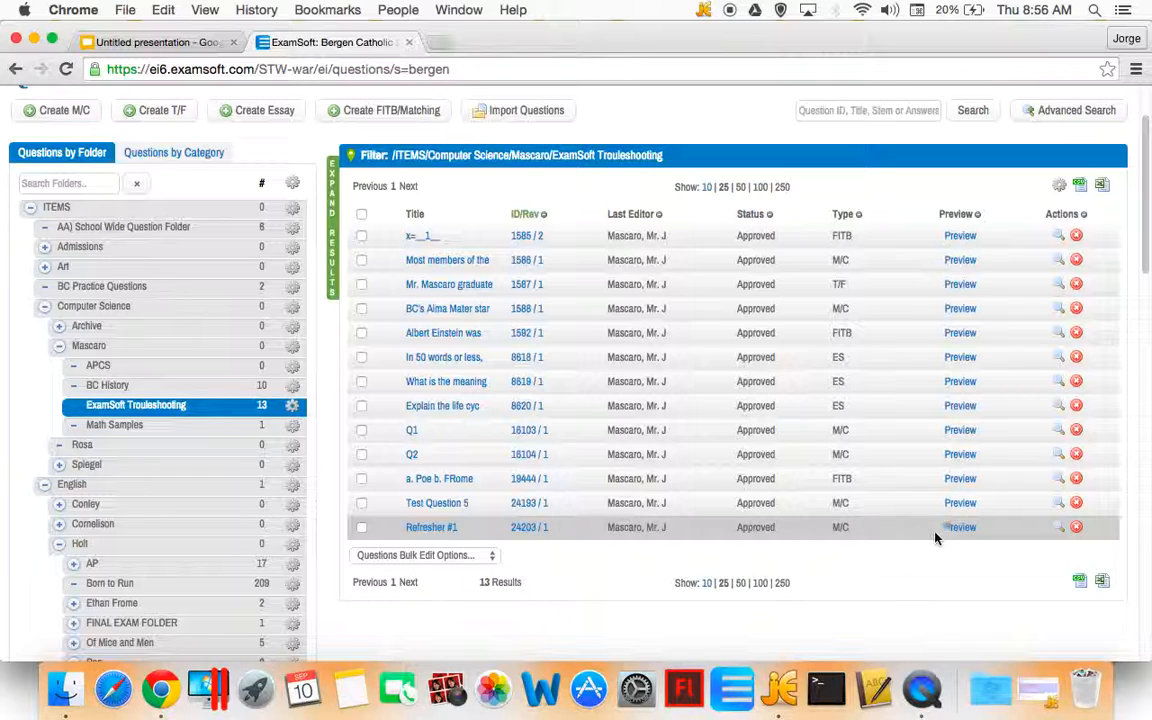
Open the Import Questions page
mouse_move(954, 535)
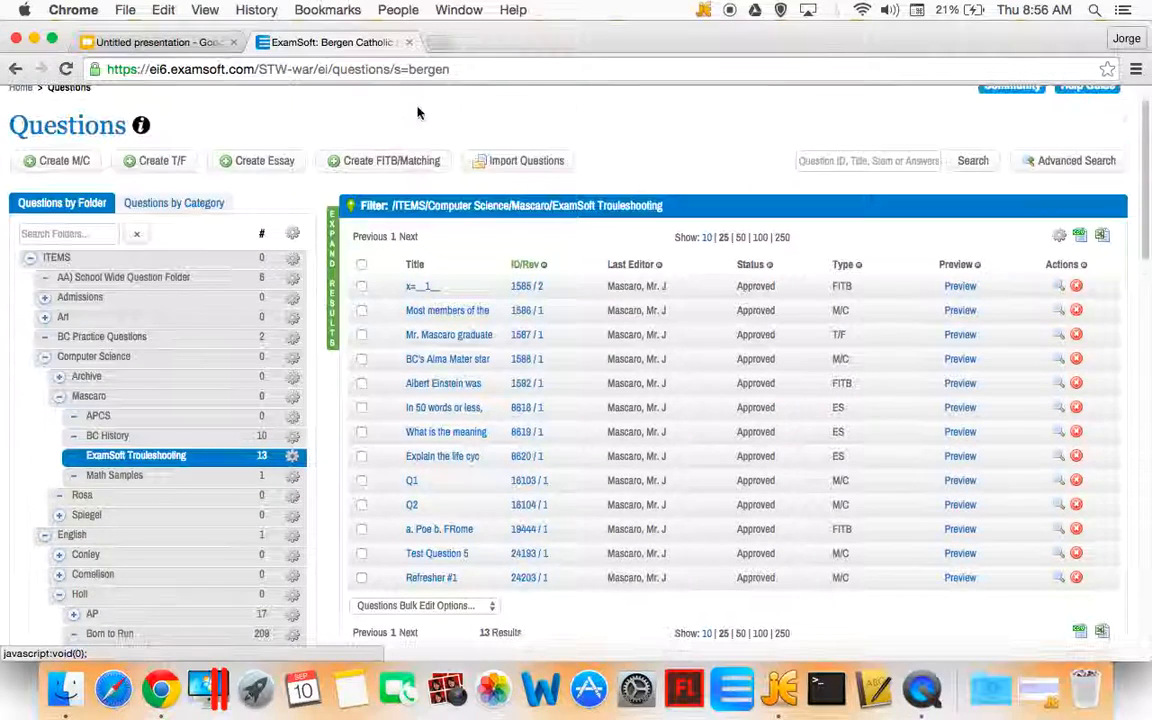
scroll(425, 105, "up", 2)
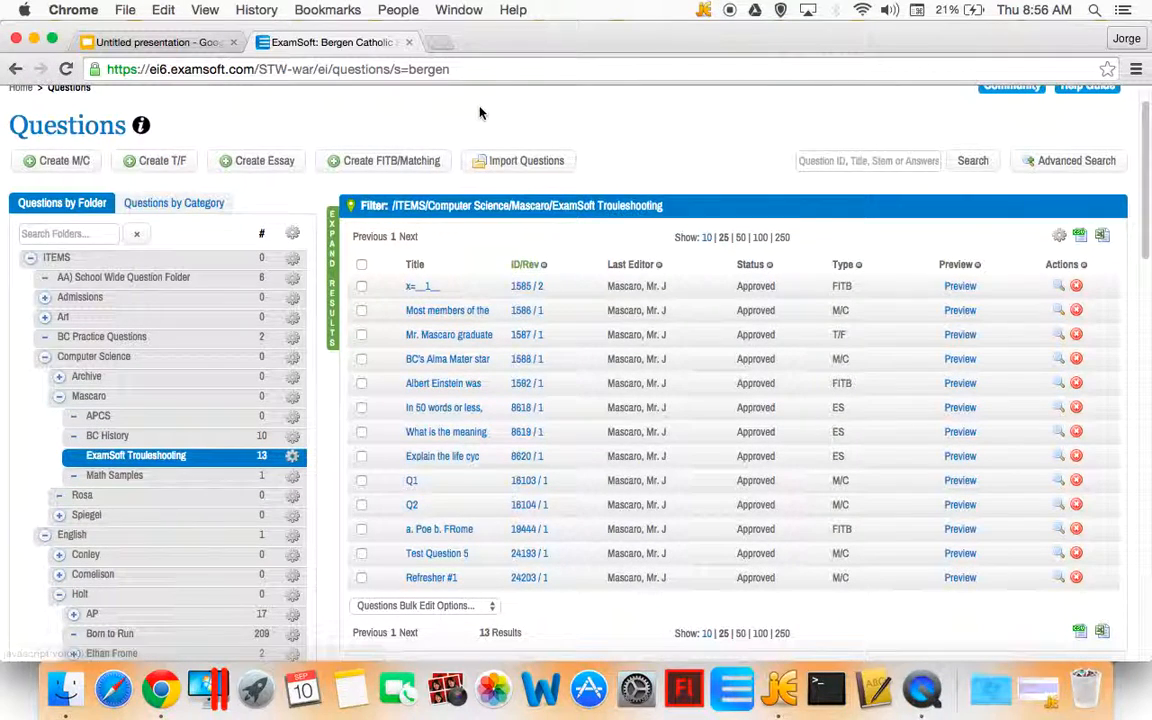
left_click(530, 165)
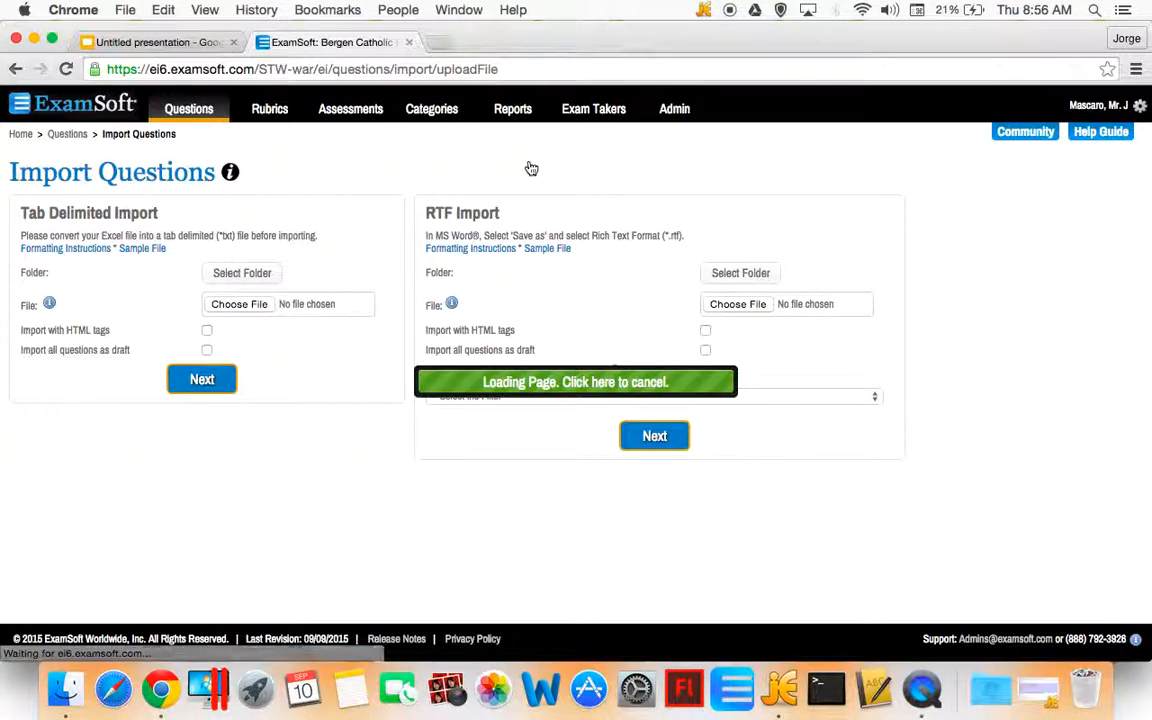